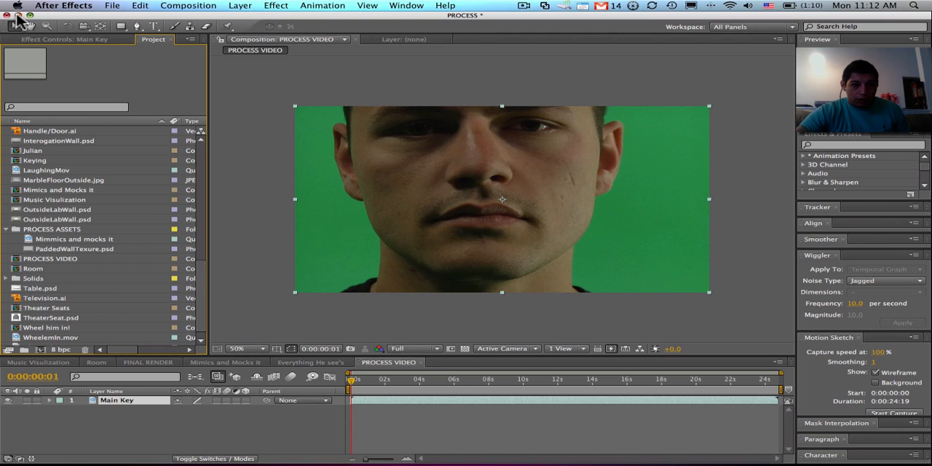
- Switch to Photoshop and open PaddedWallw Window.psd from the Textures for the Instrument folder
{"action": "left_click", "coordinate": [8, 14]}
{"action": "mouse_move", "coordinate": [331, 459]}
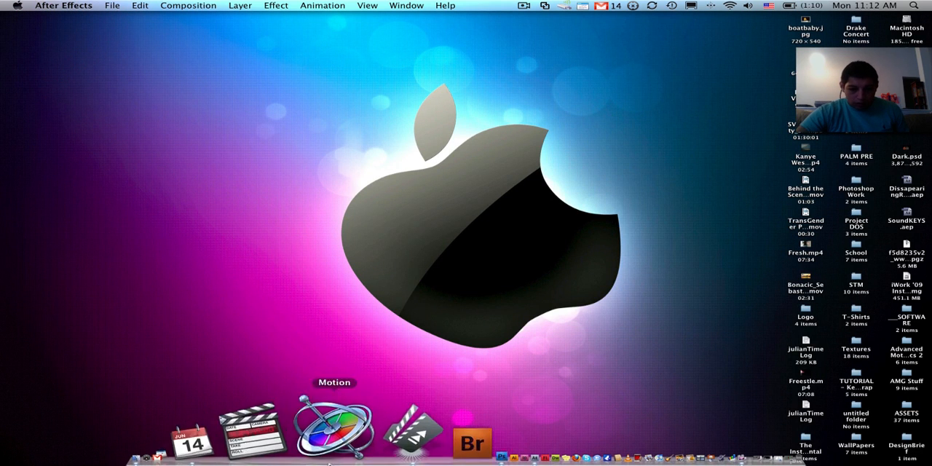
{"action": "left_click", "coordinate": [342, 444]}
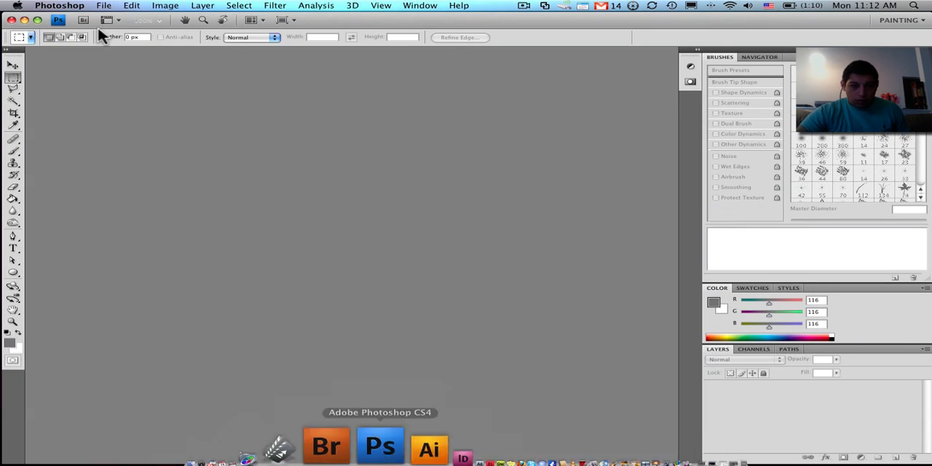
{"action": "left_click", "coordinate": [104, 6]}
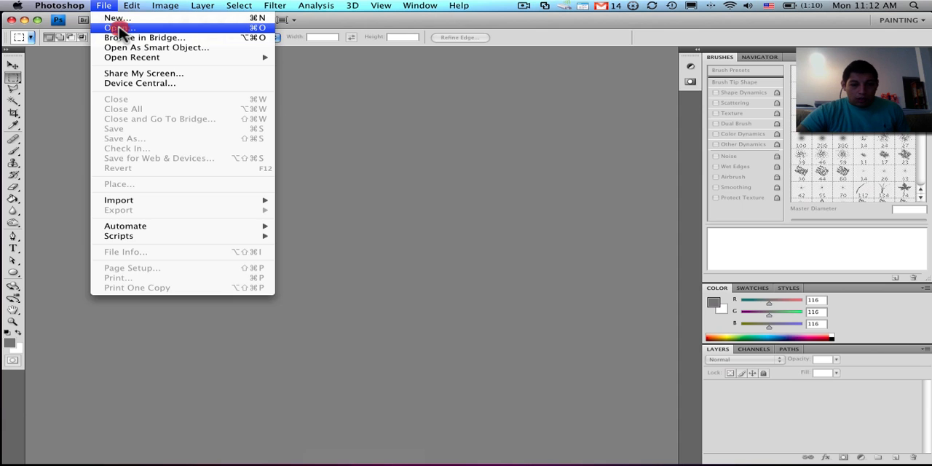
{"action": "left_click", "coordinate": [118, 29]}
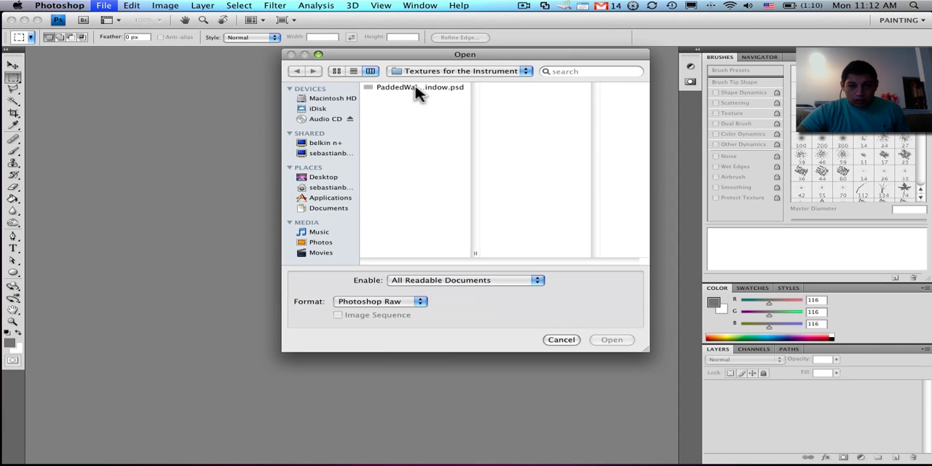
{"action": "left_click", "coordinate": [428, 90]}
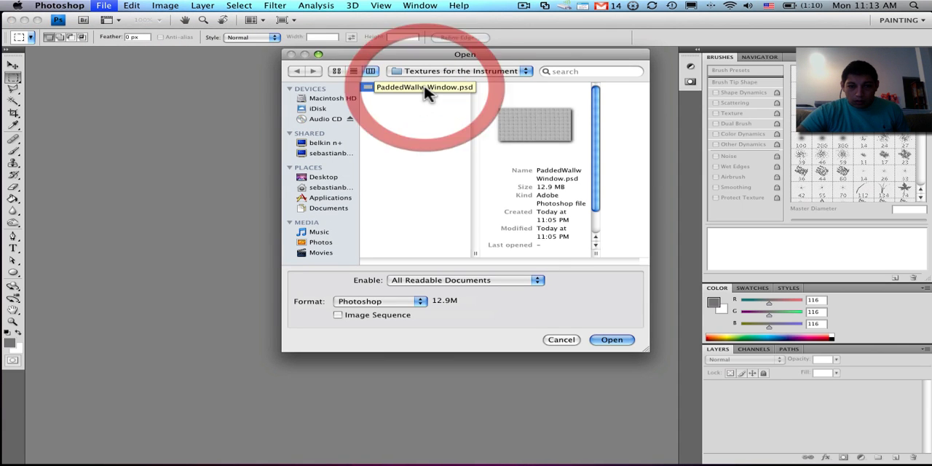
{"action": "left_click", "coordinate": [611, 339]}
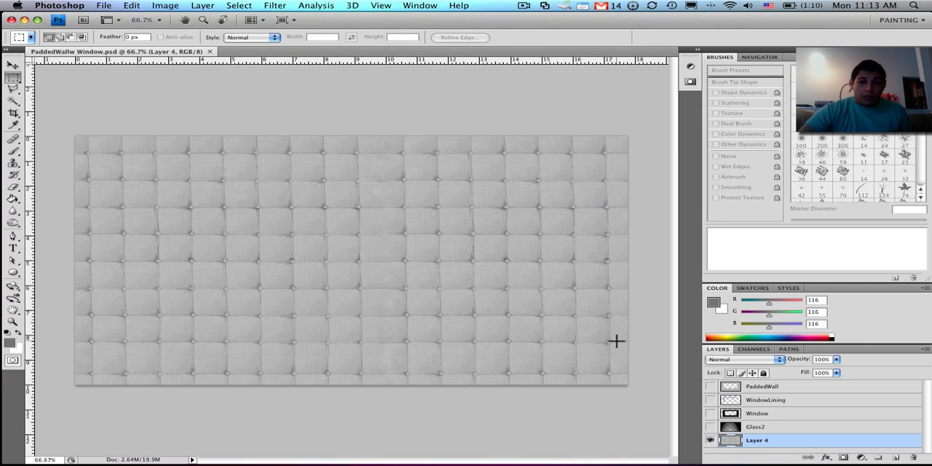
- Show the Glass2, Window, WindowLining and PaddedWall layers and hide Layer 4
{"action": "left_click", "coordinate": [711, 428]}
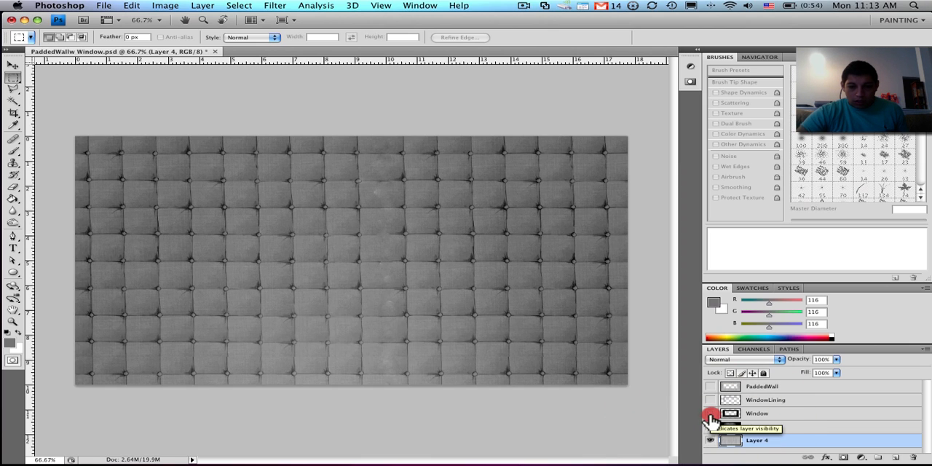
{"action": "left_click", "coordinate": [710, 414]}
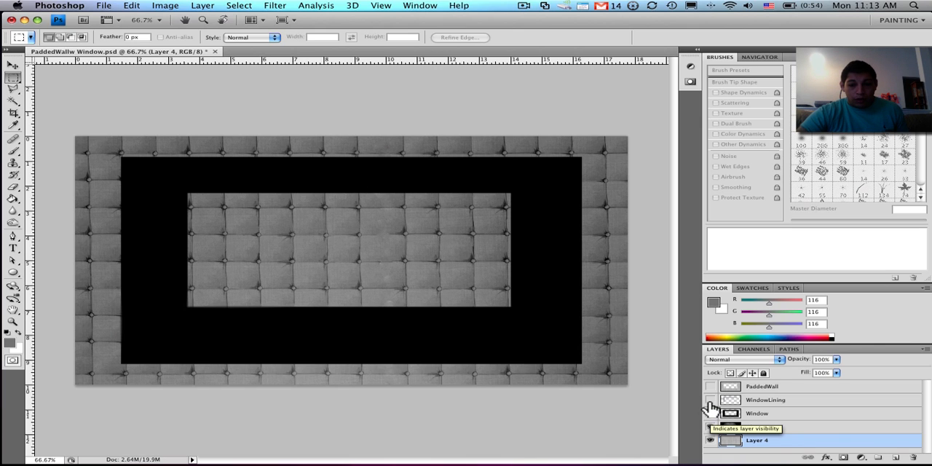
{"action": "left_click", "coordinate": [711, 400]}
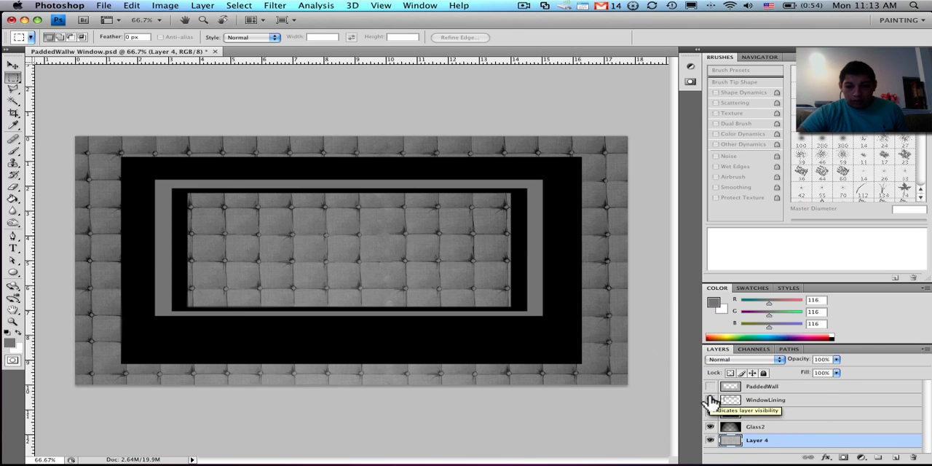
{"action": "left_click", "coordinate": [710, 386]}
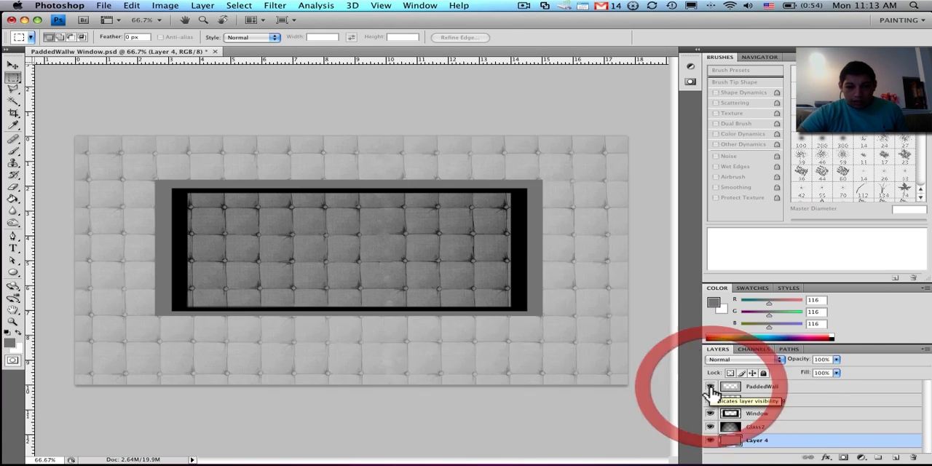
{"action": "left_click", "coordinate": [711, 441]}
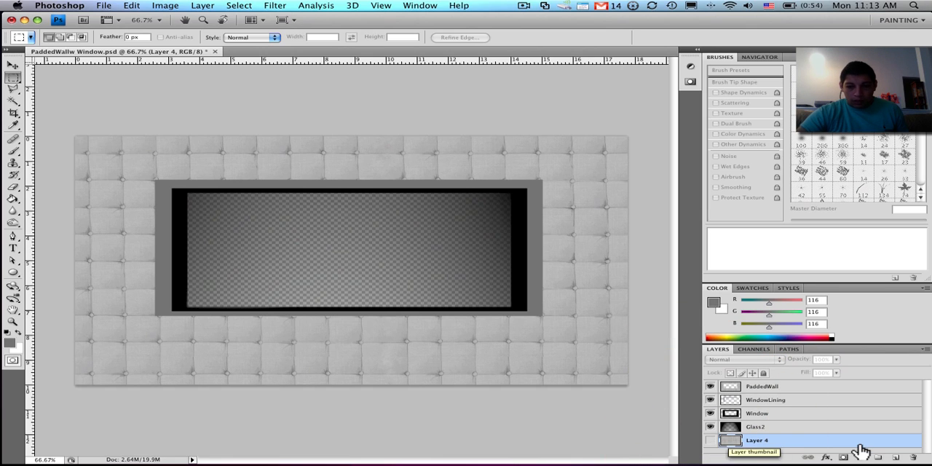
- Inspect how the window is layered by hiding WindowLining, Window and Glass2, toggling PaddedWall, and showing the hidden layers again one by one
{"action": "left_click_drag", "start_coordinate": [712, 410], "coordinate": [707, 432]}
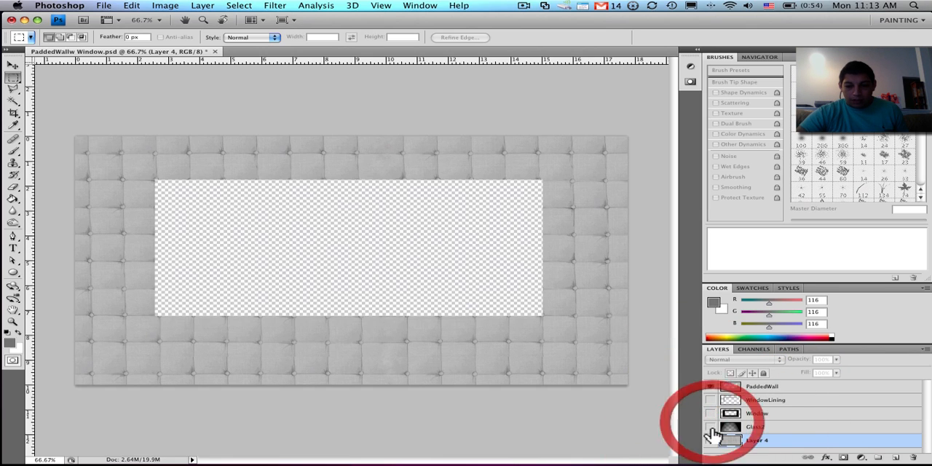
{"action": "left_click", "coordinate": [711, 387]}
{"action": "left_click", "coordinate": [711, 387]}
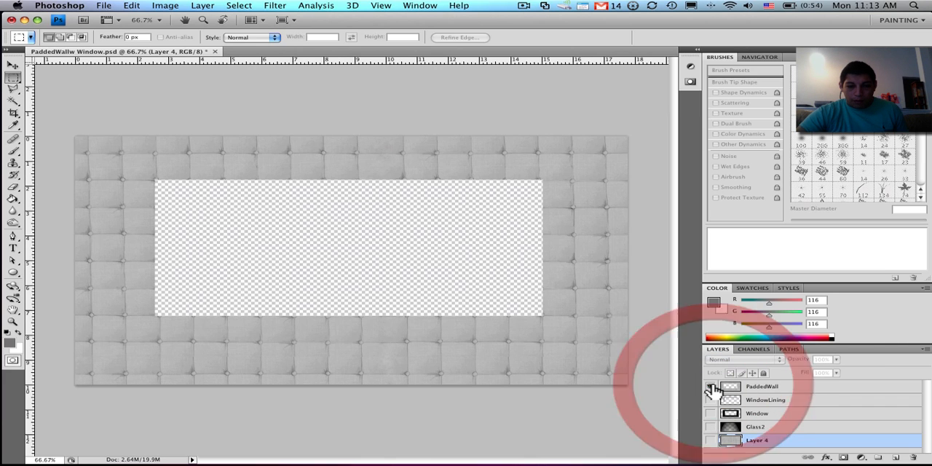
{"action": "left_click", "coordinate": [709, 400]}
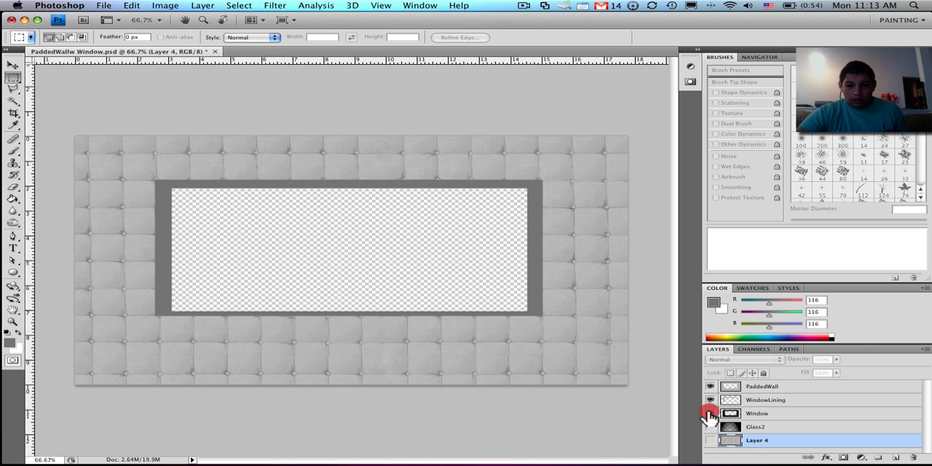
{"action": "left_click", "coordinate": [710, 413]}
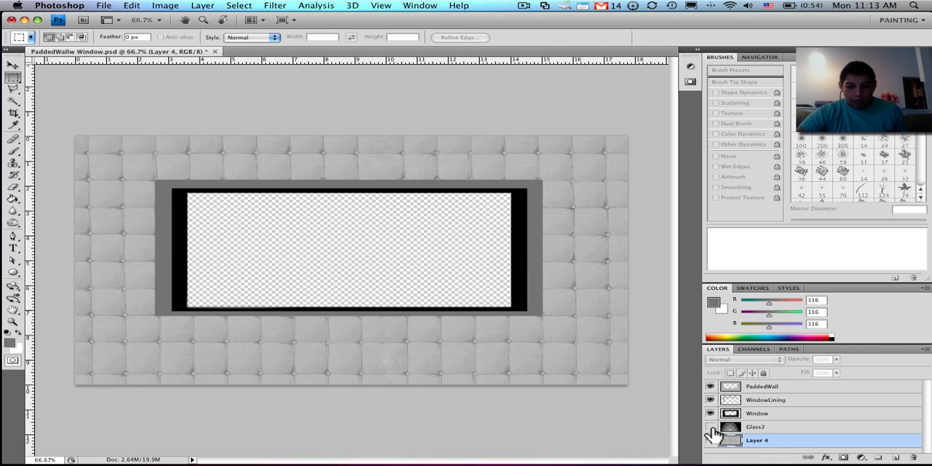
{"action": "left_click", "coordinate": [710, 427]}
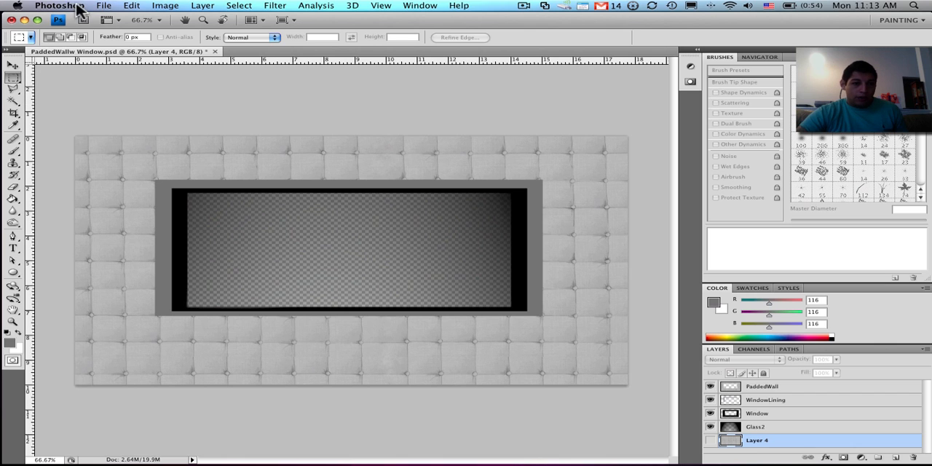
- Switch back to After Effects and preview the PaddedWallTexure.psd footage from the PROCESS ASSETS folder
{"action": "left_click", "coordinate": [24, 20]}
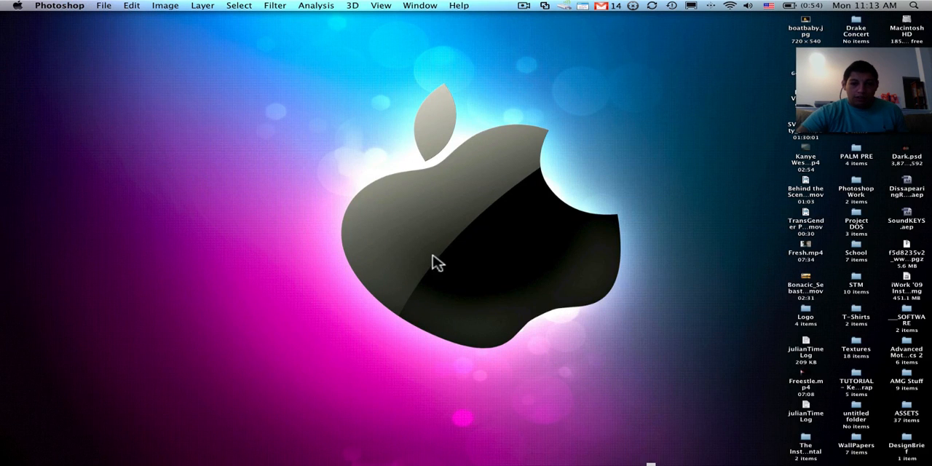
{"action": "mouse_move", "coordinate": [345, 464]}
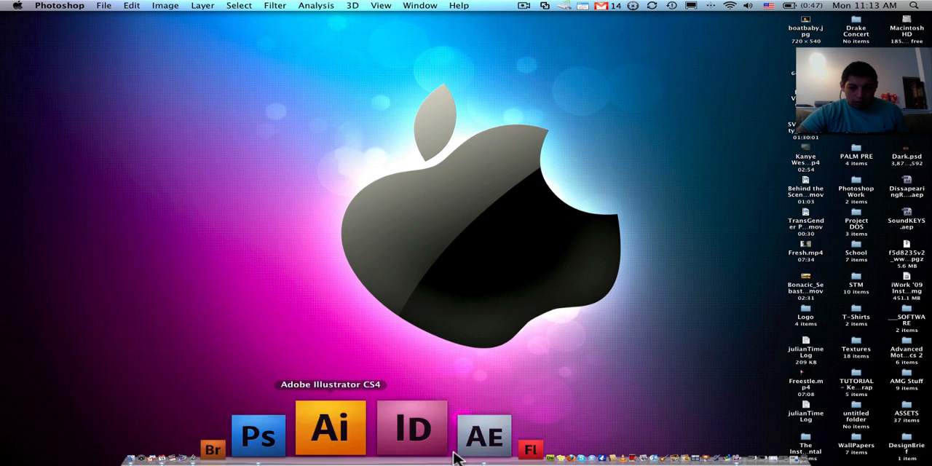
{"action": "left_click", "coordinate": [391, 447]}
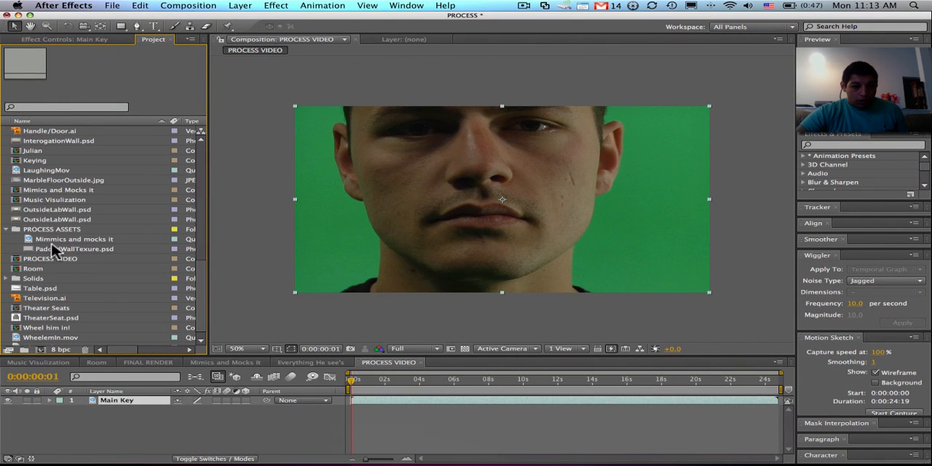
{"action": "double_click", "coordinate": [64, 249]}
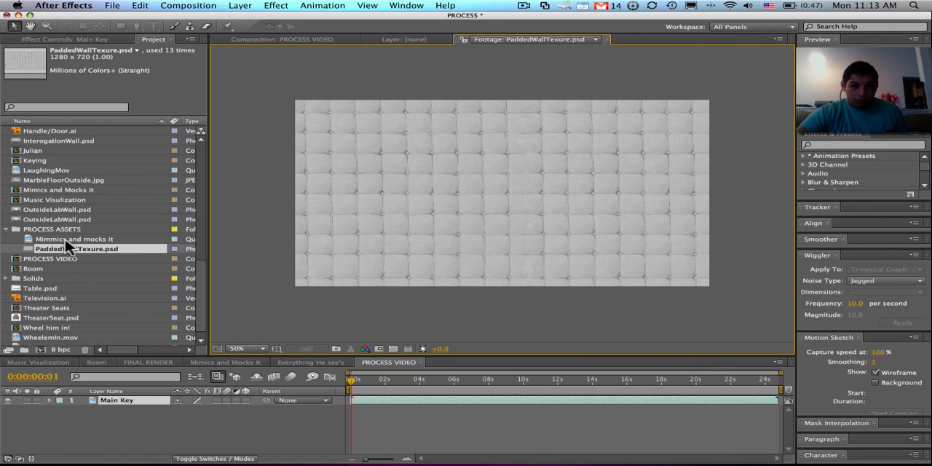
- Import PaddedWallw Window.psd as a Composition into the PROCESS ASSETS folder
{"action": "left_click", "coordinate": [67, 240]}
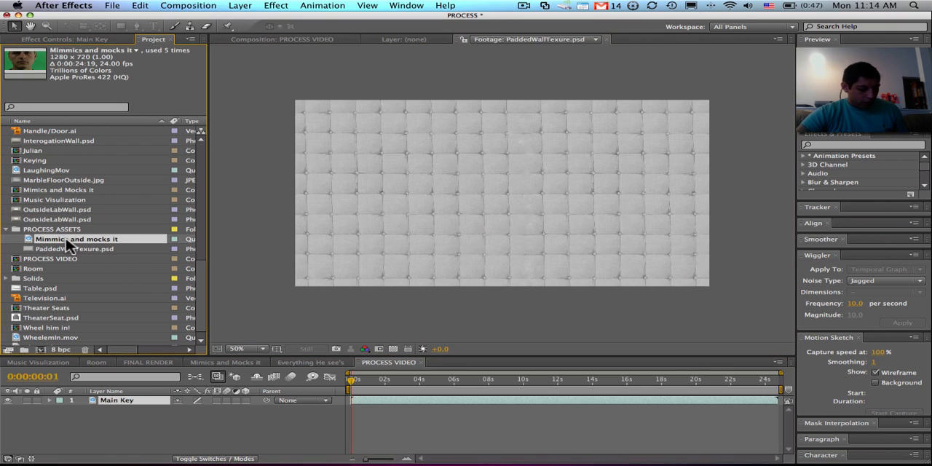
{"action": "key", "text": "super+i"}
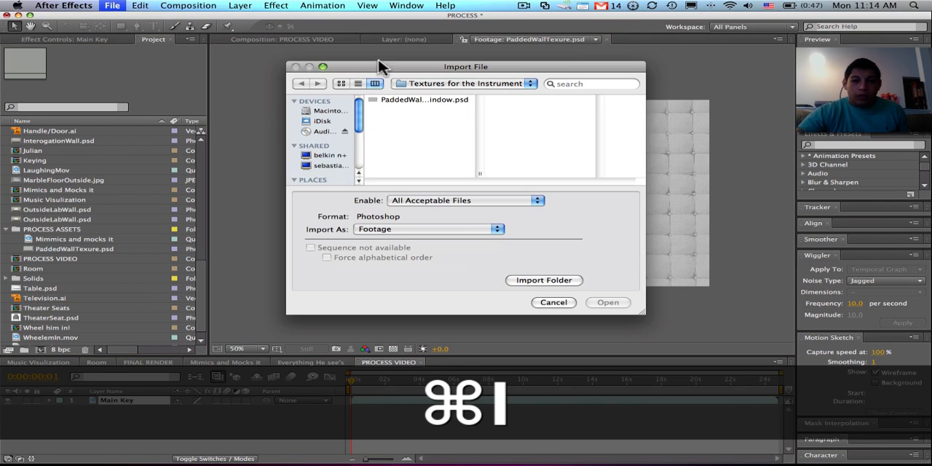
{"action": "left_click", "coordinate": [431, 102]}
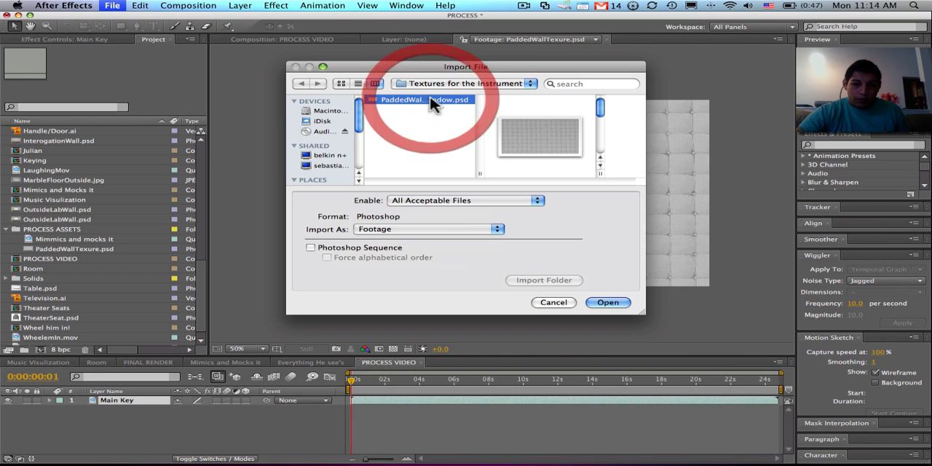
{"action": "left_click", "coordinate": [477, 230]}
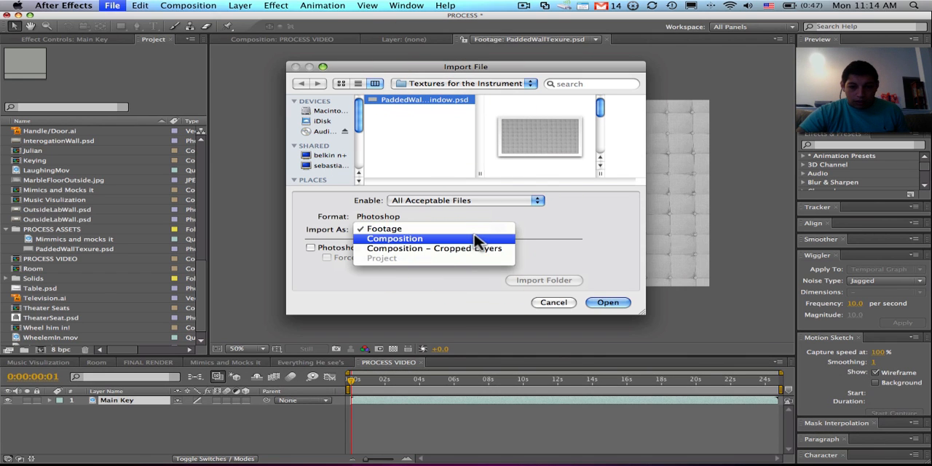
{"action": "left_click", "coordinate": [474, 239]}
{"action": "left_click", "coordinate": [606, 305]}
{"action": "left_click", "coordinate": [553, 306]}
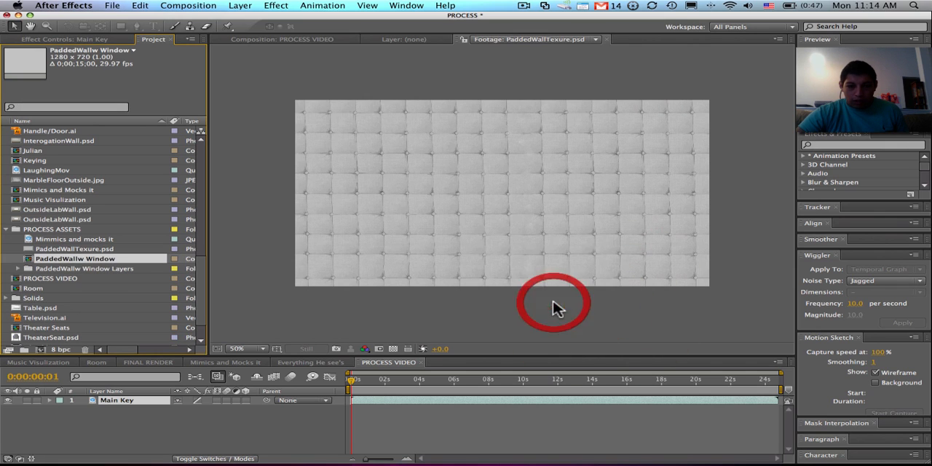
- Look at the PaddedWallTexure.psd footage again and check the contents of the PaddedWallw Window Layers folder
{"action": "left_click", "coordinate": [56, 250]}
{"action": "double_click", "coordinate": [56, 249]}
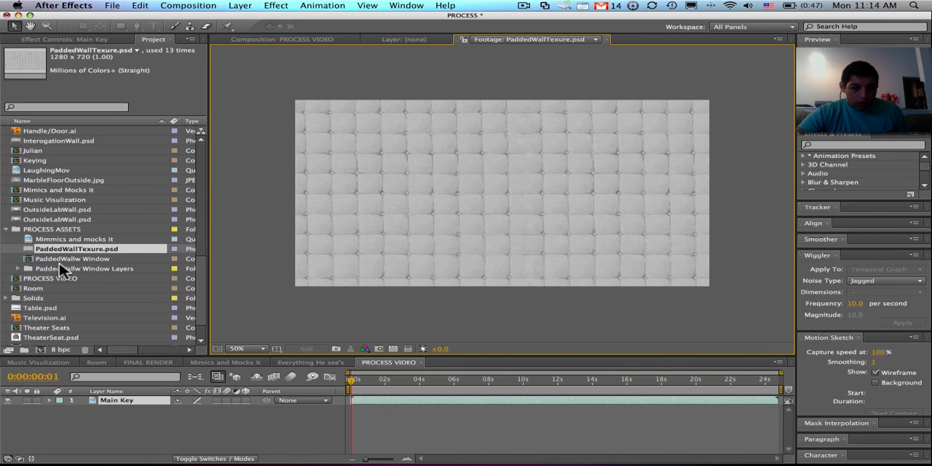
{"action": "double_click", "coordinate": [59, 268]}
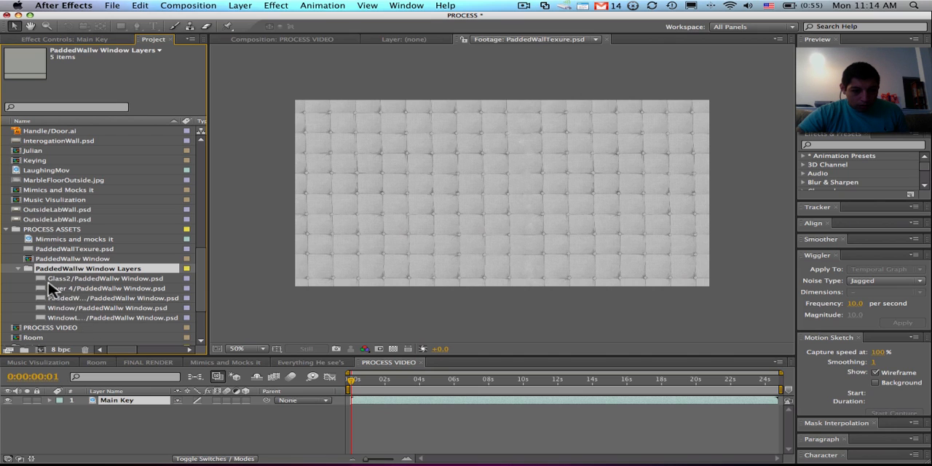
{"action": "left_click", "coordinate": [19, 268]}
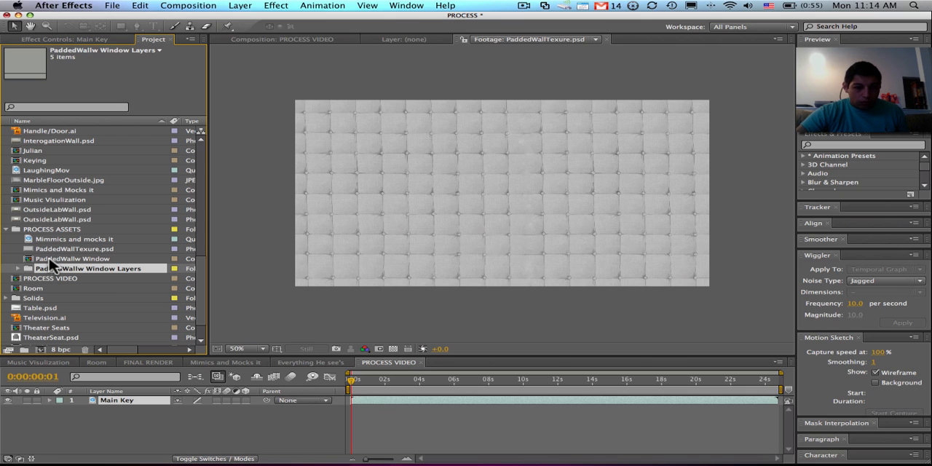
- Review the PaddedWallw Window composition, and close it along with the PaddedWallTexure.psd footage view to return to PROCESS VIDEO
{"action": "double_click", "coordinate": [51, 260]}
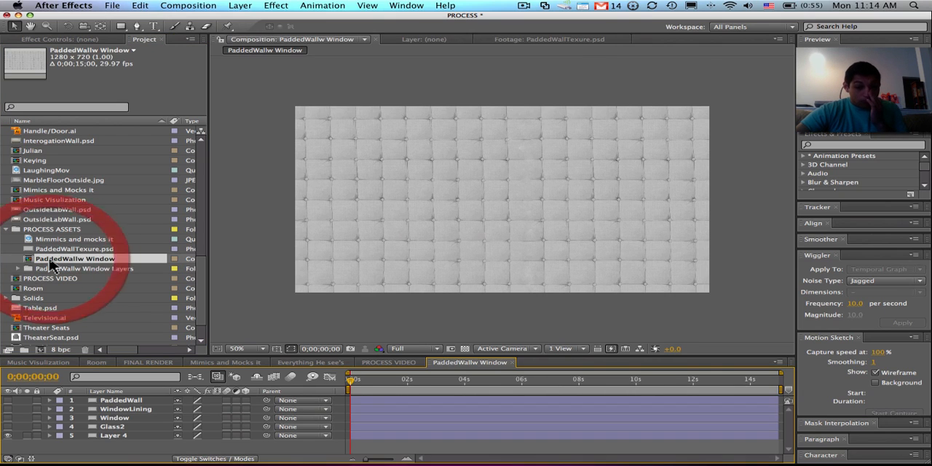
{"action": "left_click", "coordinate": [591, 40]}
{"action": "left_click", "coordinate": [626, 39]}
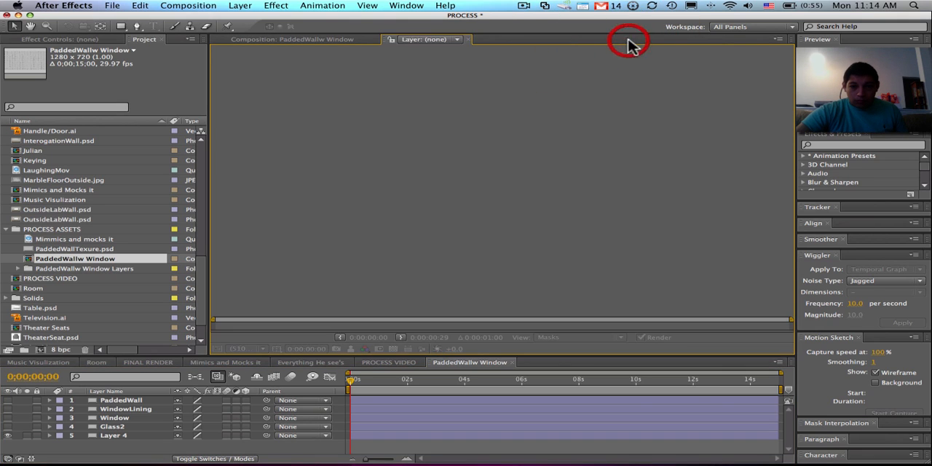
{"action": "left_click", "coordinate": [331, 40]}
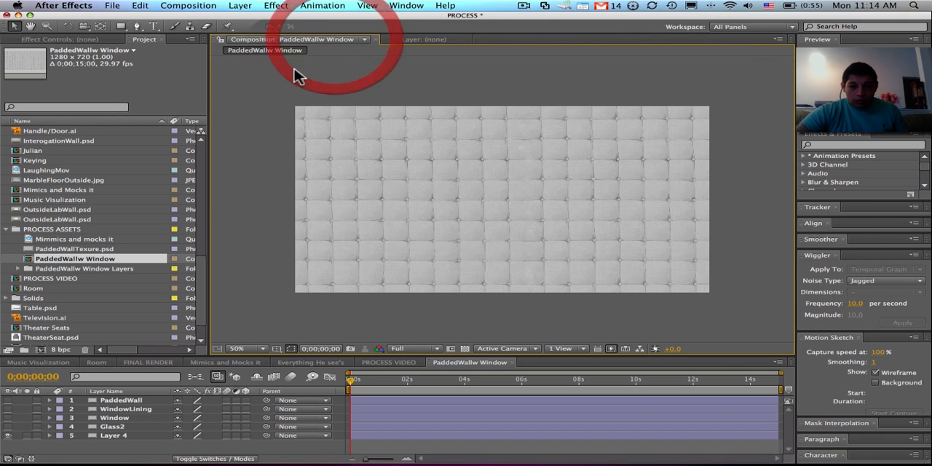
{"action": "left_click", "coordinate": [513, 362]}
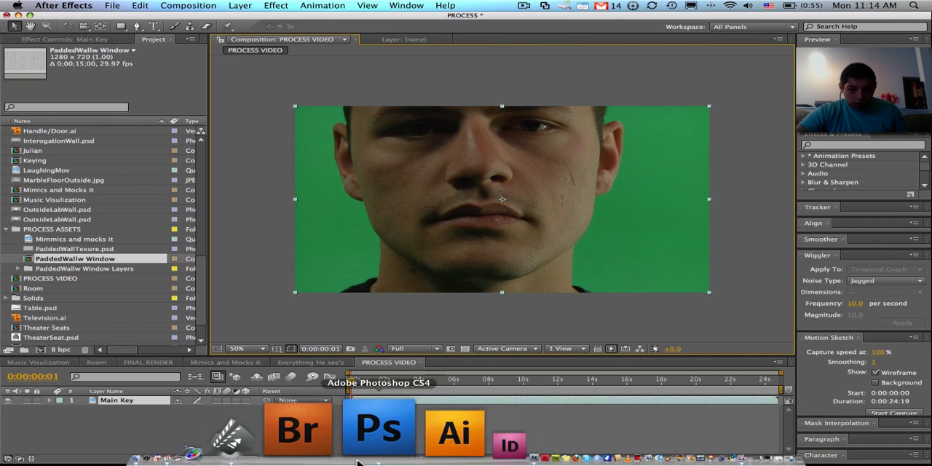
- Switch to Photoshop and merge the PaddedWall, WindowLining, Window and Glass2 layers into one layer
{"action": "left_click", "coordinate": [364, 455]}
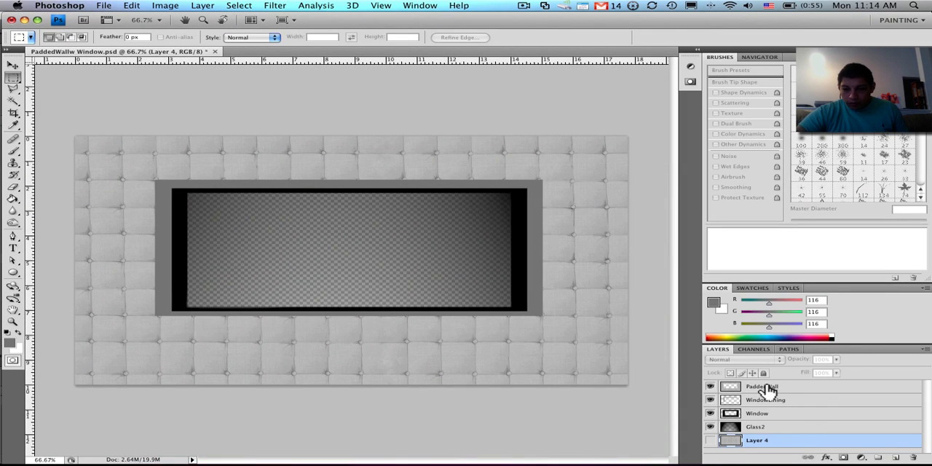
{"action": "left_click", "coordinate": [768, 388]}
{"action": "left_click", "coordinate": [768, 431], "text": "shift"}
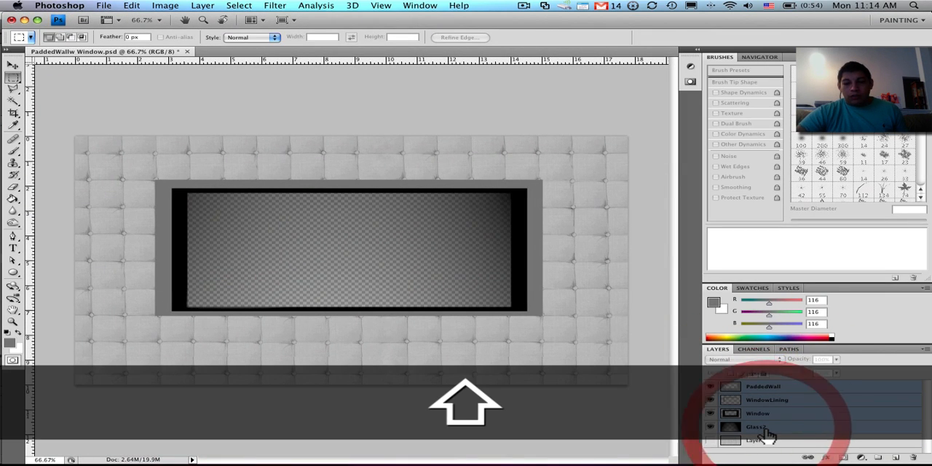
{"action": "key", "text": "super+e"}
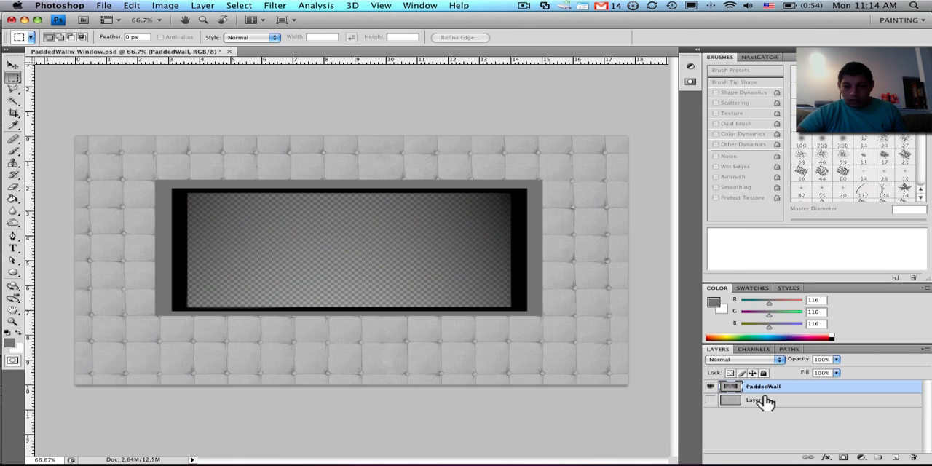
- Save the merged Photoshop file, and import PaddedWallw Window.psd into After Effects as a Composition with editable layer styles
{"action": "key", "text": "super+s"}
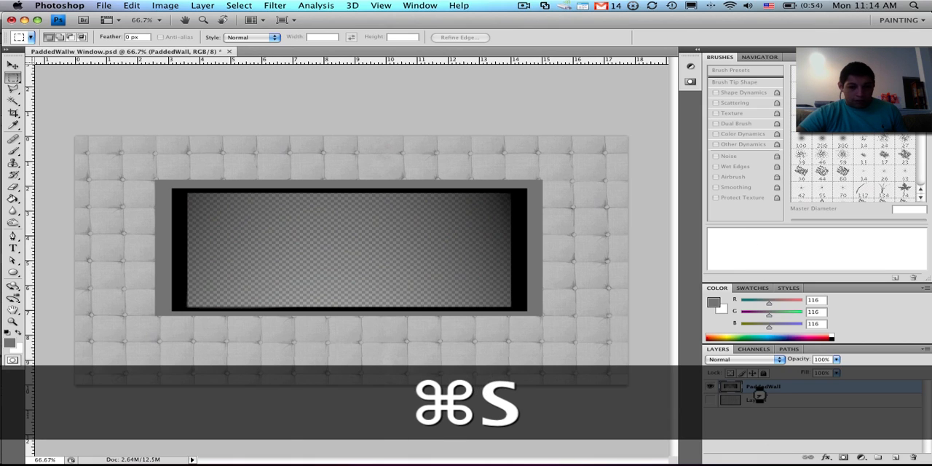
{"action": "key", "text": "super+Tab"}
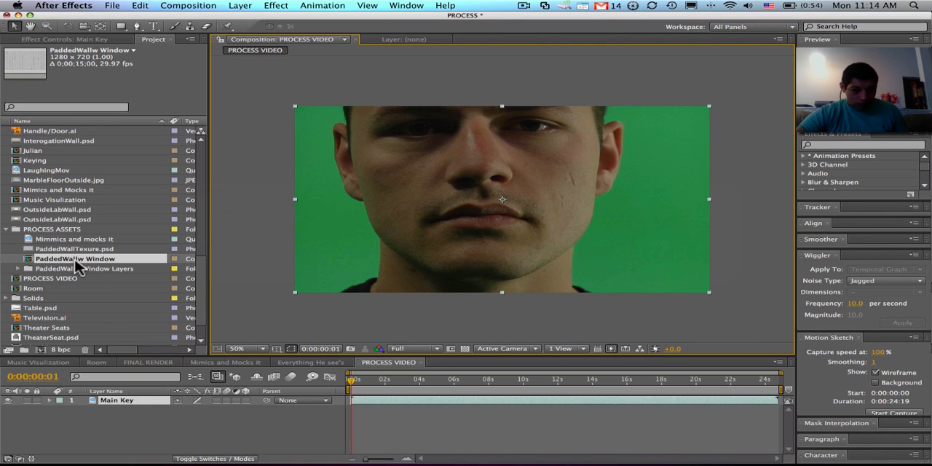
{"action": "key", "text": "super+i"}
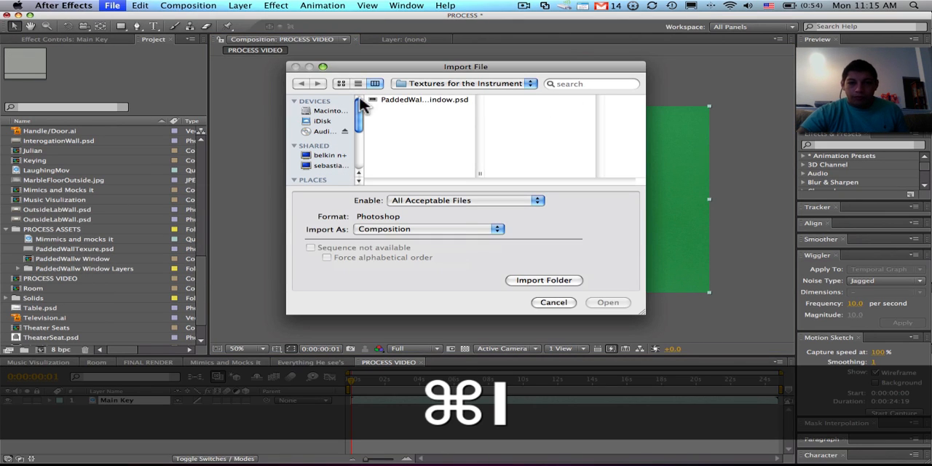
{"action": "left_click", "coordinate": [399, 102]}
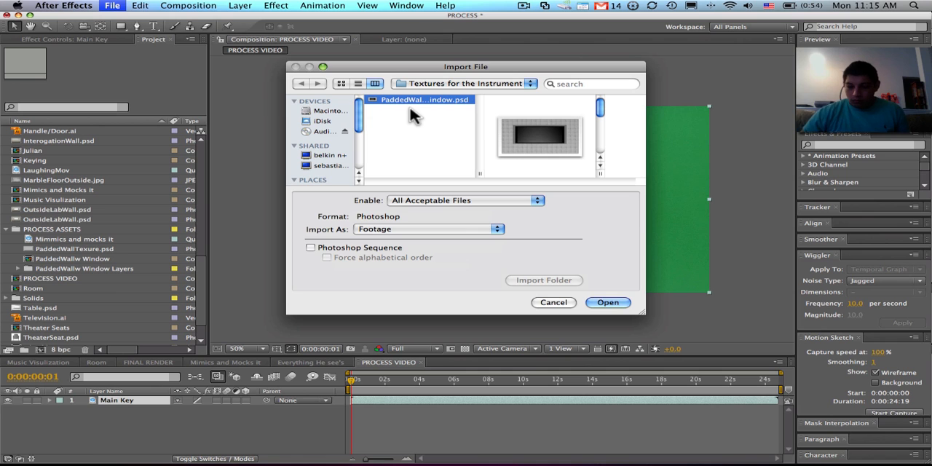
{"action": "left_click", "coordinate": [474, 229]}
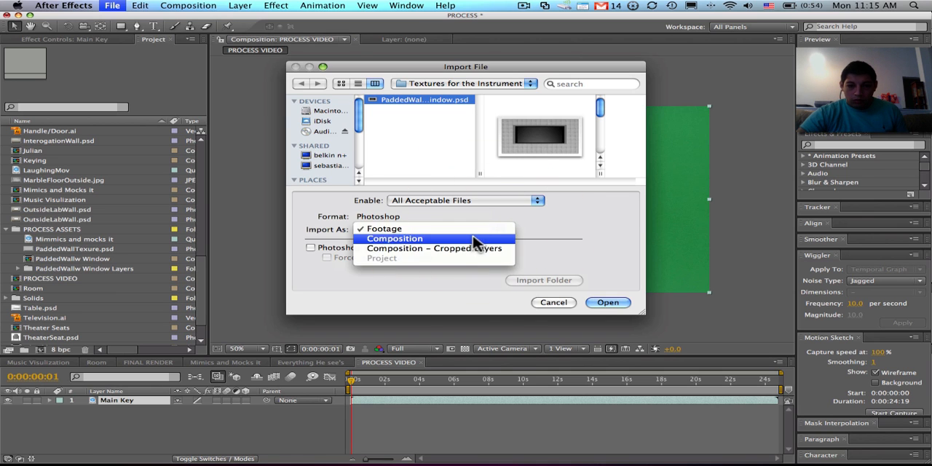
{"action": "left_click", "coordinate": [474, 241]}
{"action": "left_click", "coordinate": [626, 306]}
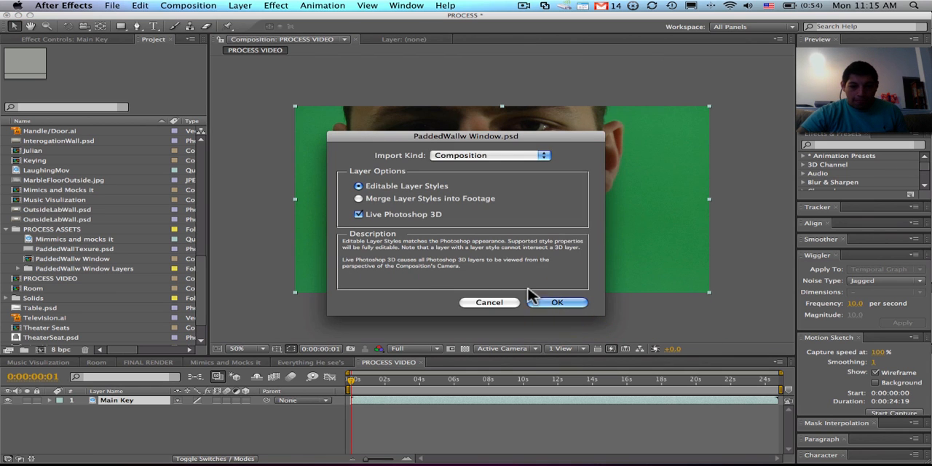
{"action": "left_click", "coordinate": [568, 303]}
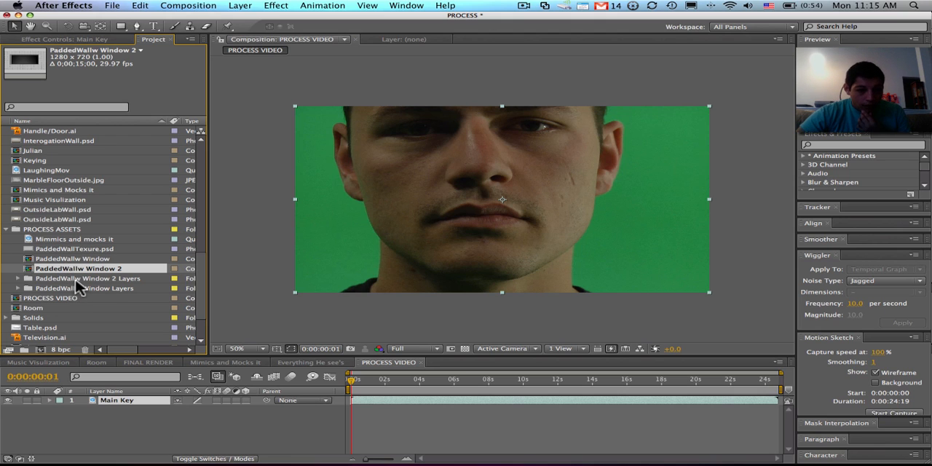
- Add the Layer 4 texture from the PaddedWallw Window 2 Layers folder beneath Main Key, and hide Main Key
{"action": "double_click", "coordinate": [75, 280]}
{"action": "left_click", "coordinate": [75, 288]}
{"action": "left_click", "coordinate": [102, 427]}
{"action": "left_click_drag", "start_coordinate": [103, 427], "coordinate": [98, 408]}
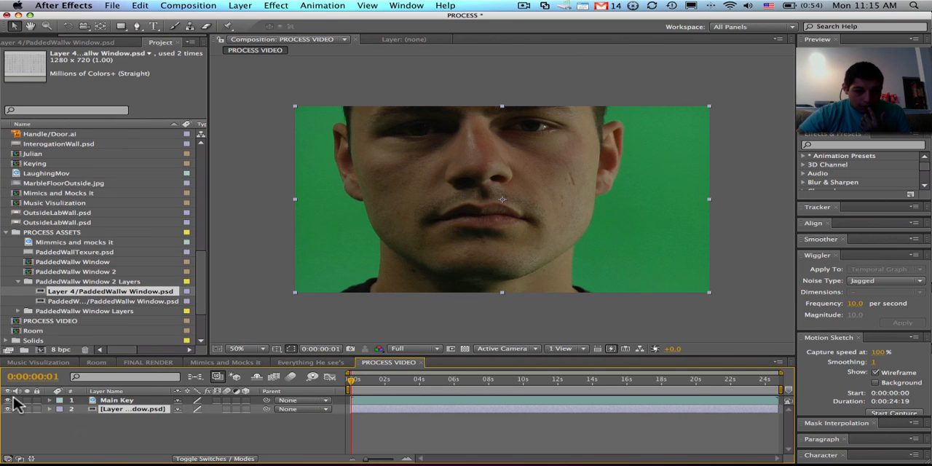
{"action": "left_click", "coordinate": [10, 401]}
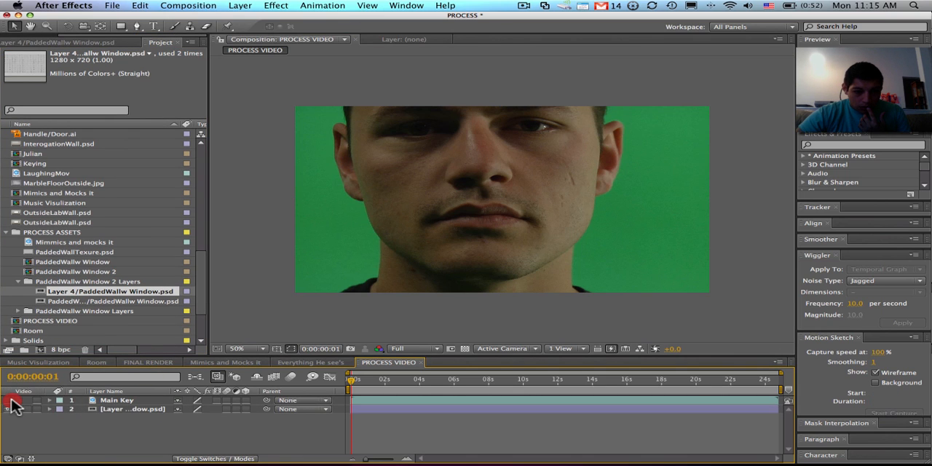
{"action": "left_click", "coordinate": [8, 399]}
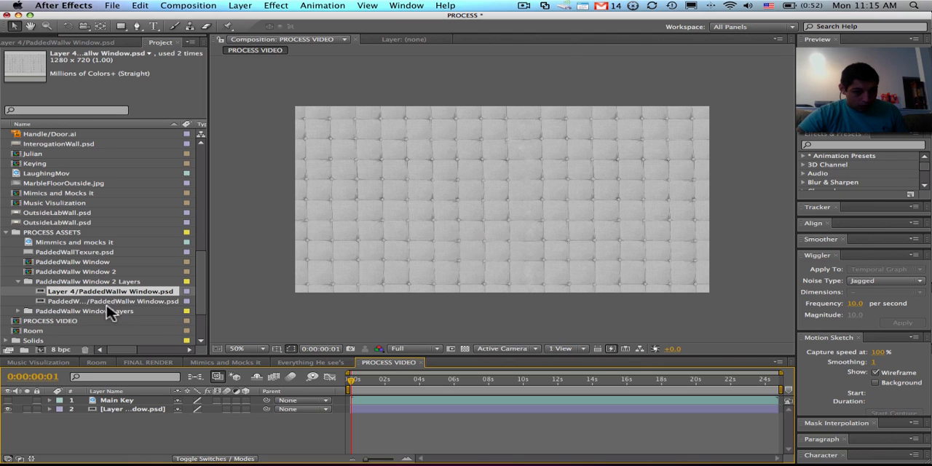
{"action": "mouse_move", "coordinate": [338, 458]}
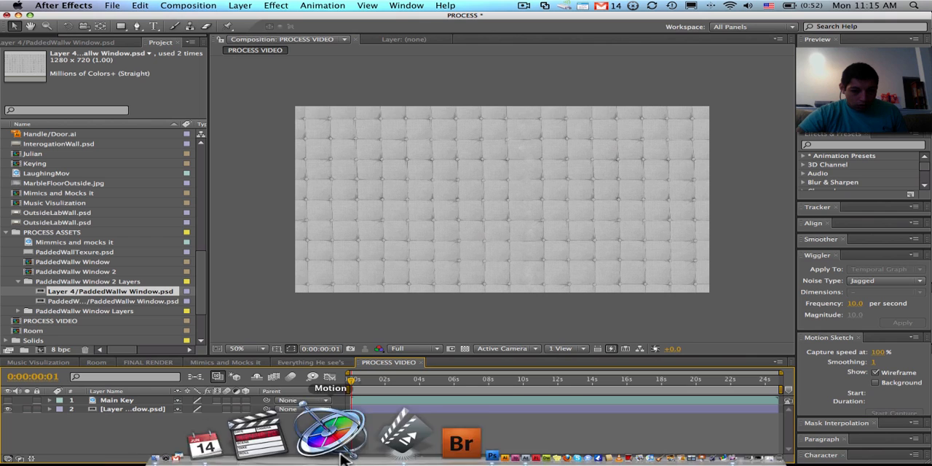
- Add the PaddedWall texture from the PaddedWallw Window 2 Layers folder to PROCESS VIDEO beneath Main Key, and delete the Layer 4 layer
{"action": "left_click", "coordinate": [52, 301]}
{"action": "left_click_drag", "start_coordinate": [52, 297], "coordinate": [124, 443]}
{"action": "left_click", "coordinate": [132, 410]}
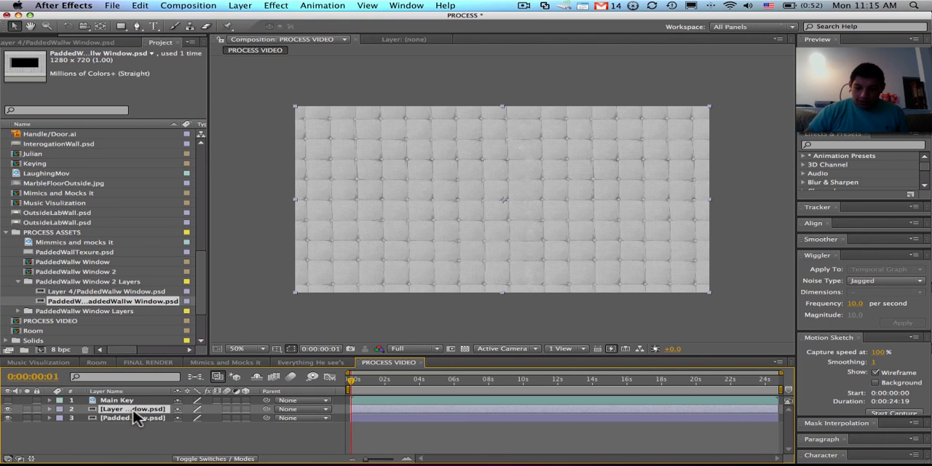
{"action": "key", "text": "Delete"}
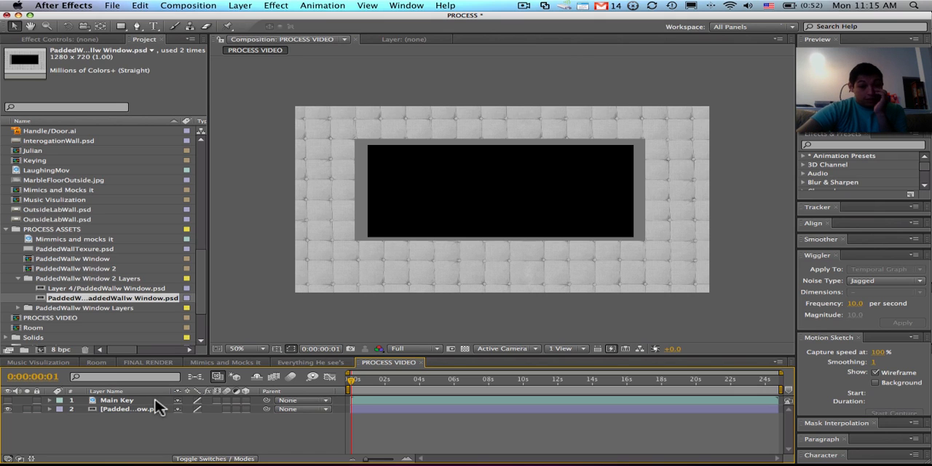
- Toggle the Main Key layer's visibility to check the wall behind it, leaving Main Key shown
{"action": "left_click", "coordinate": [8, 400]}
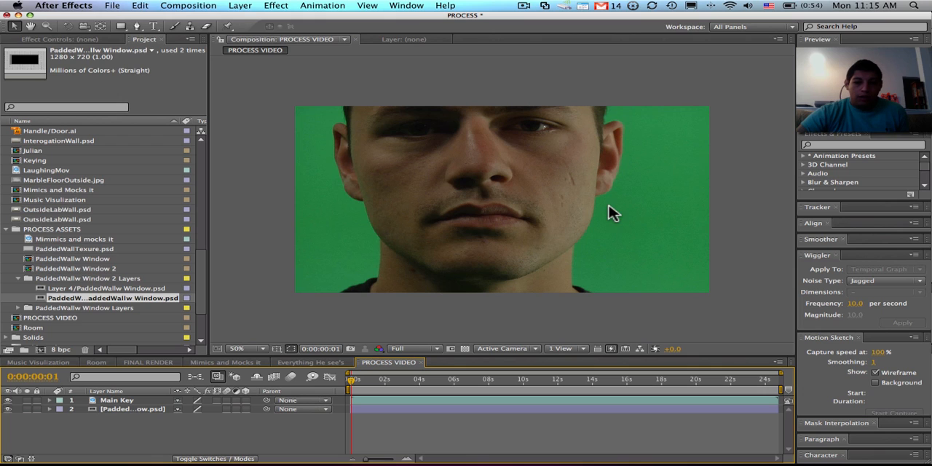
{"action": "left_click", "coordinate": [7, 400]}
{"action": "left_click", "coordinate": [7, 400]}
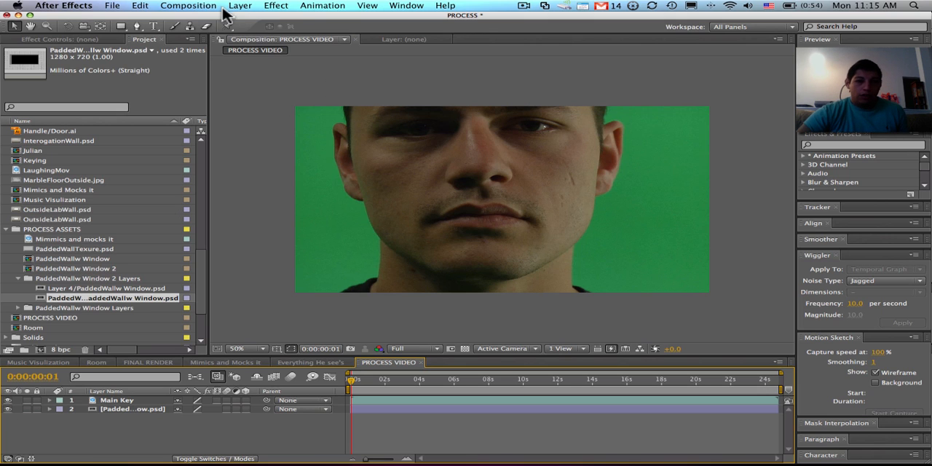
- Apply the Keylight (1.2) keying effect to the Main Key layer
{"action": "left_click", "coordinate": [276, 6]}
{"action": "left_click", "coordinate": [276, 6]}
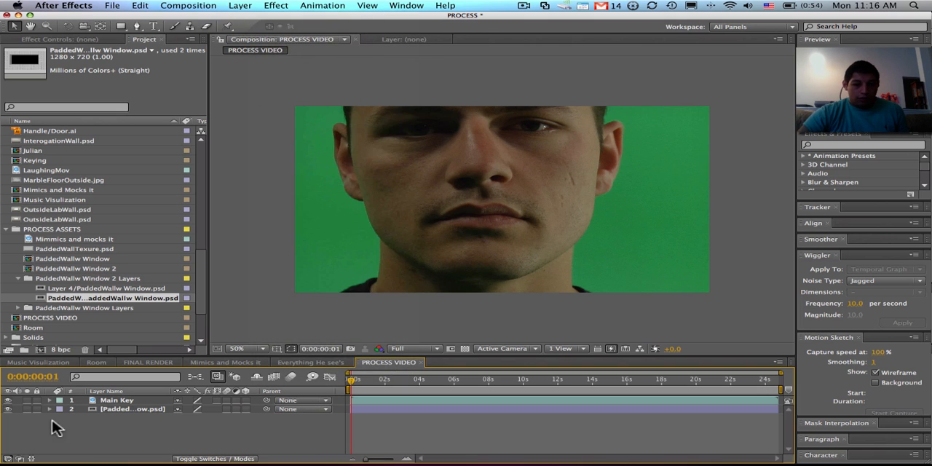
{"action": "left_click", "coordinate": [118, 400]}
{"action": "left_click", "coordinate": [277, 6]}
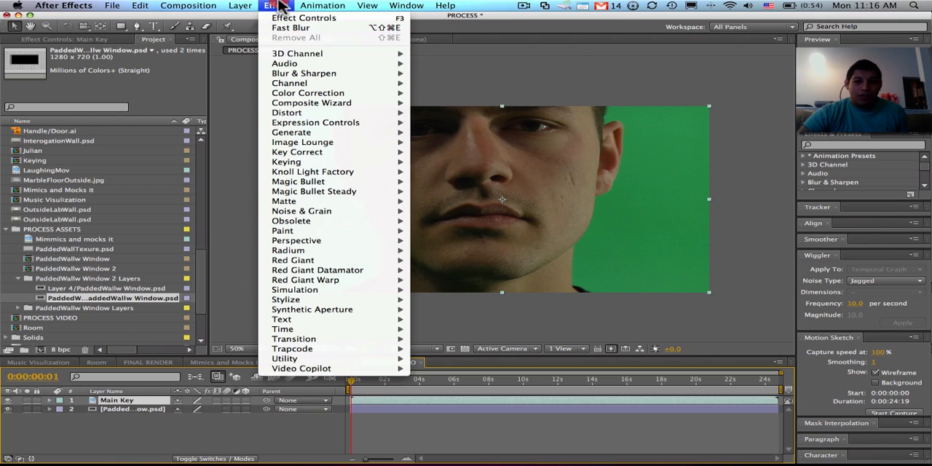
{"action": "mouse_move", "coordinate": [359, 166]}
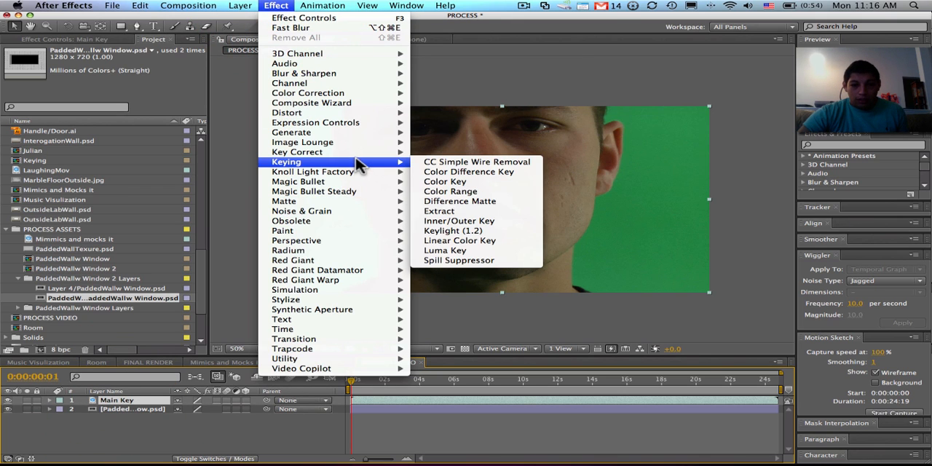
{"action": "left_click", "coordinate": [470, 231]}
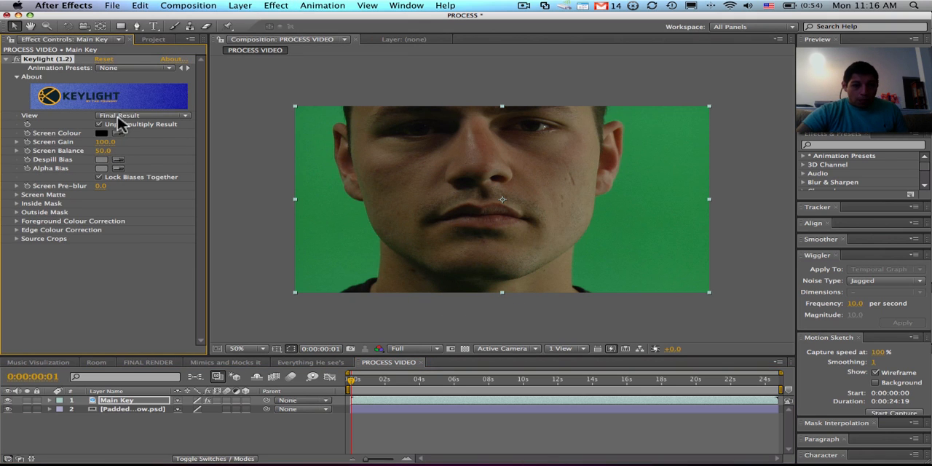
- Try sampling Keylight's Screen Colour at the edge of the man's jaw, and undo the sample
{"action": "left_click", "coordinate": [117, 134]}
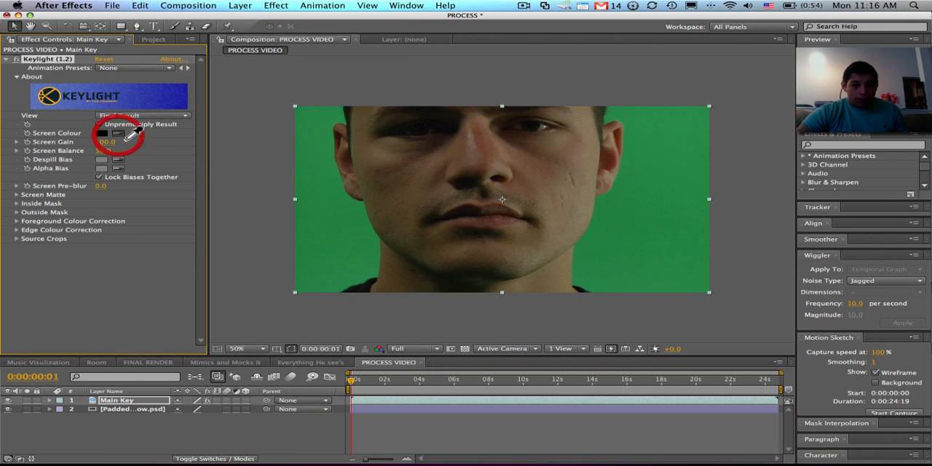
{"action": "left_click", "coordinate": [364, 203]}
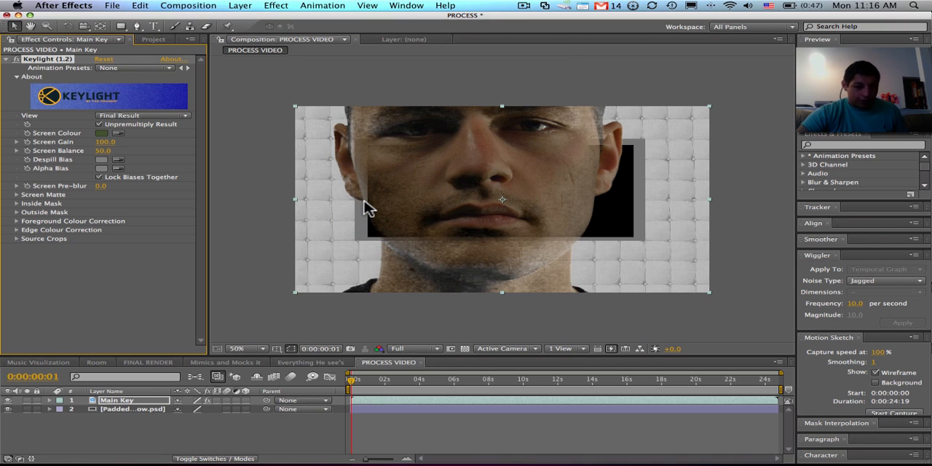
{"action": "key", "text": "super+z"}
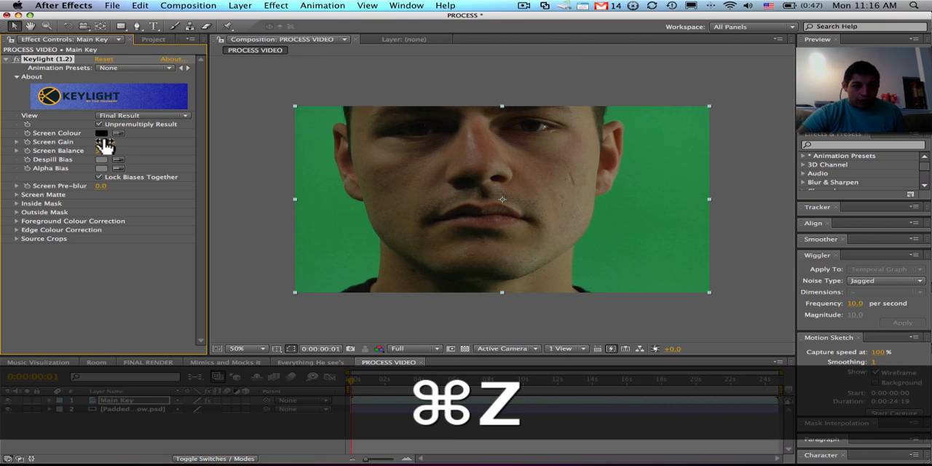
- Sample the green backdrop beside the man's jaw as Keylight's Screen Colour, and set View to Screen Matte
{"action": "left_click", "coordinate": [117, 134]}
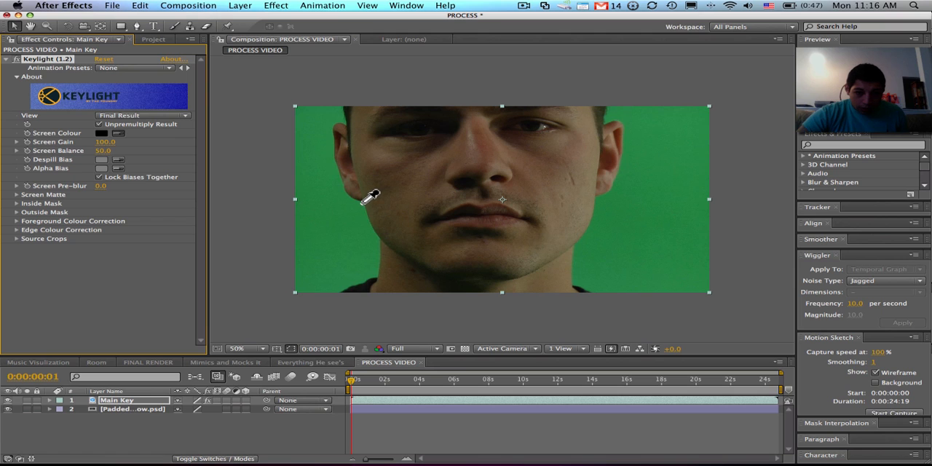
{"action": "left_click", "coordinate": [363, 204]}
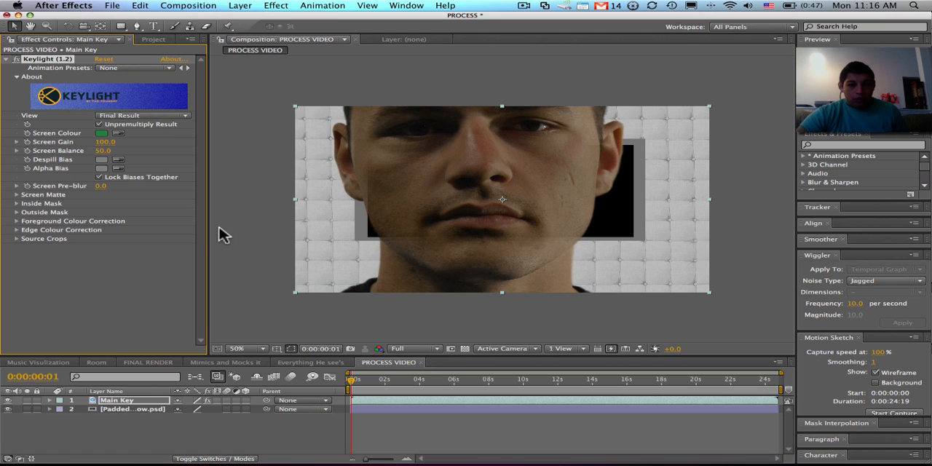
{"action": "left_click", "coordinate": [153, 116]}
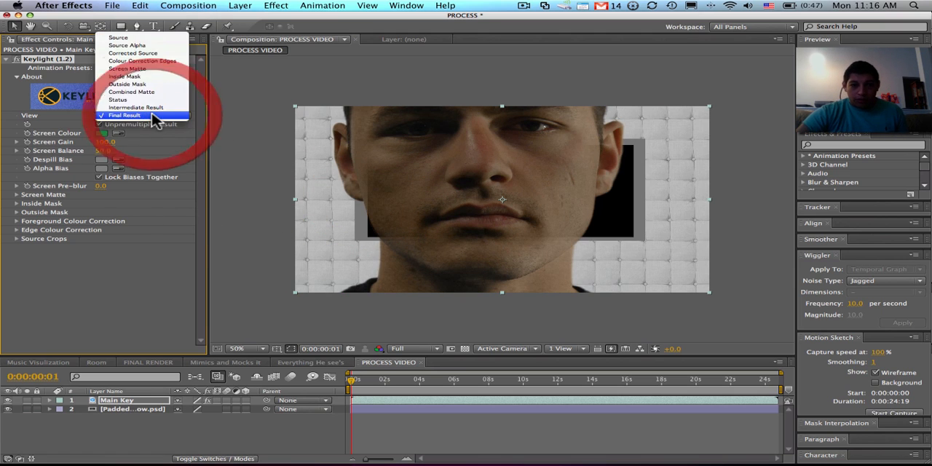
{"action": "left_click", "coordinate": [150, 71]}
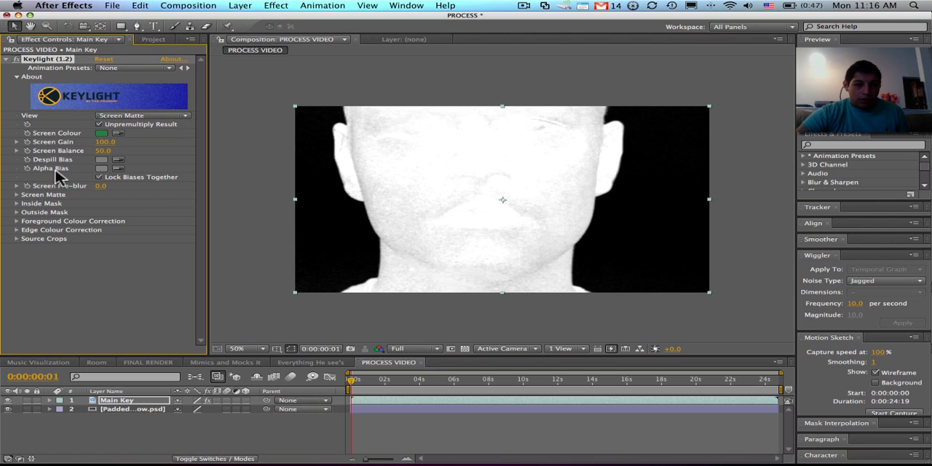
- Refine Keylight's Screen Matte with Clip Black 15, Clip White 77 and the Hard Colour replace method
{"action": "left_click", "coordinate": [15, 194]}
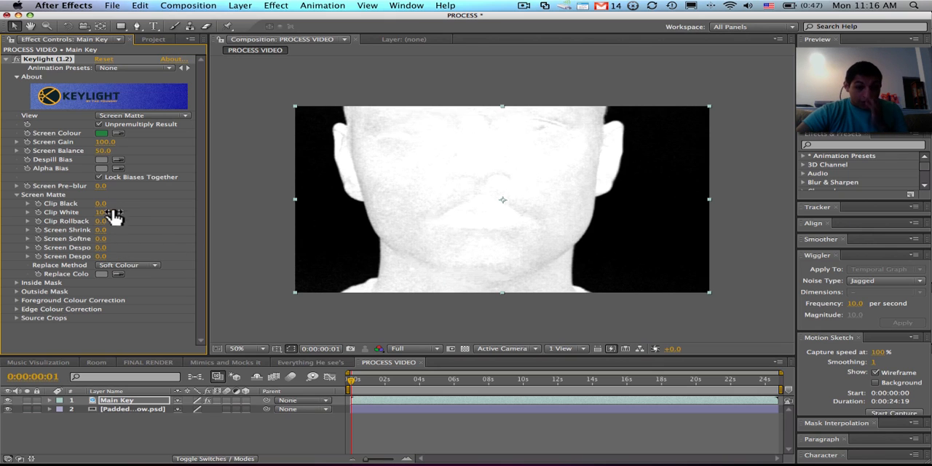
{"action": "left_click_drag", "start_coordinate": [104, 204], "coordinate": [113, 205]}
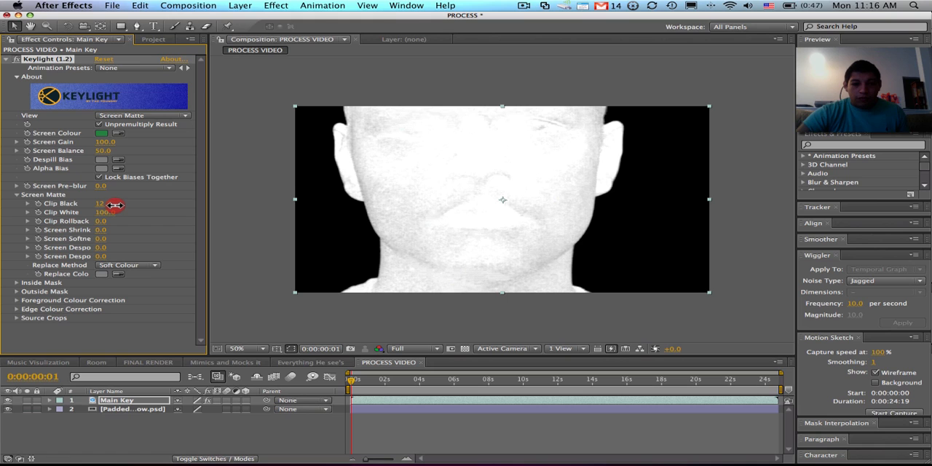
{"action": "left_click_drag", "start_coordinate": [118, 206], "coordinate": [120, 206]}
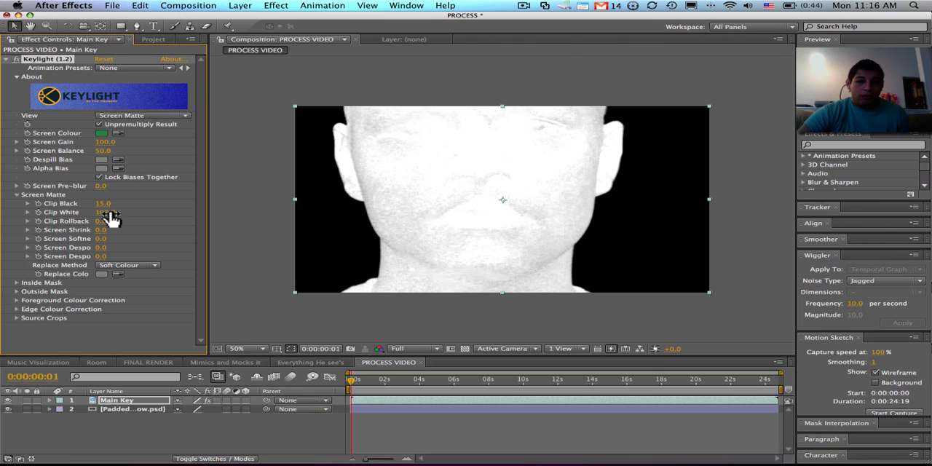
{"action": "left_click", "coordinate": [110, 212]}
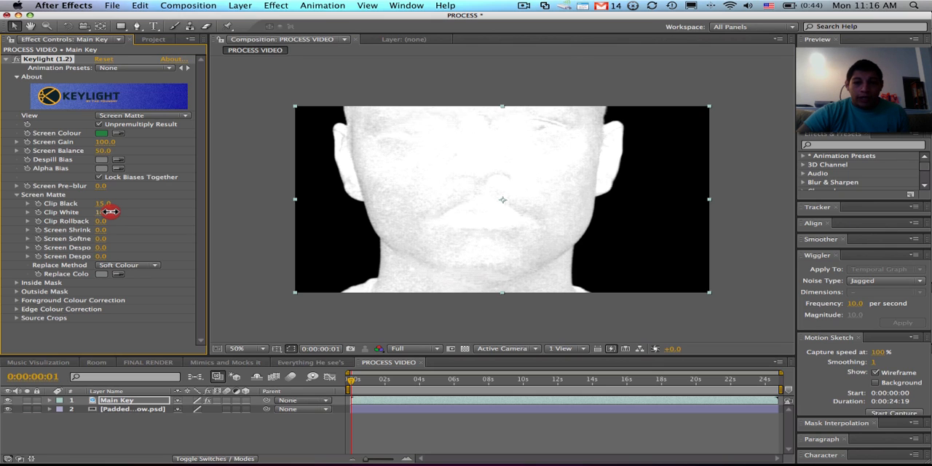
{"action": "left_click_drag", "start_coordinate": [110, 212], "coordinate": [104, 216]}
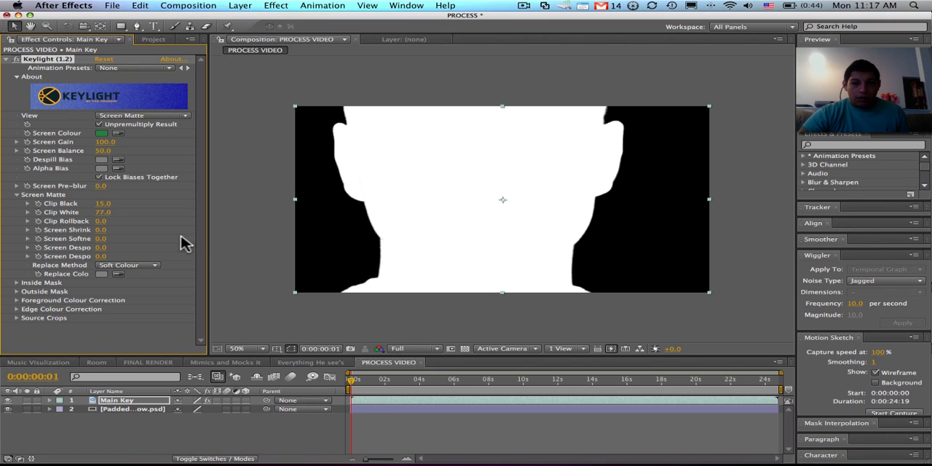
{"action": "left_click", "coordinate": [109, 266]}
{"action": "left_click", "coordinate": [120, 257]}
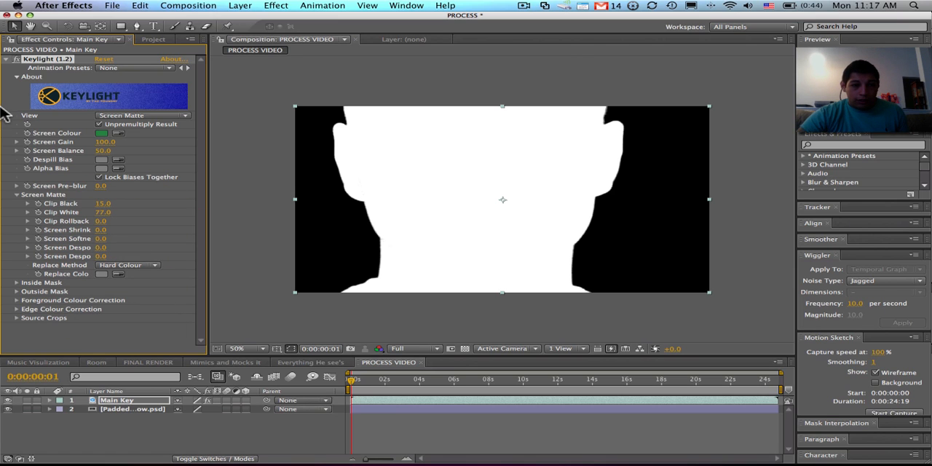
- Switch Keylight's View on the Main Key layer to Final Result and collapse the effect's settings
{"action": "left_click", "coordinate": [6, 59]}
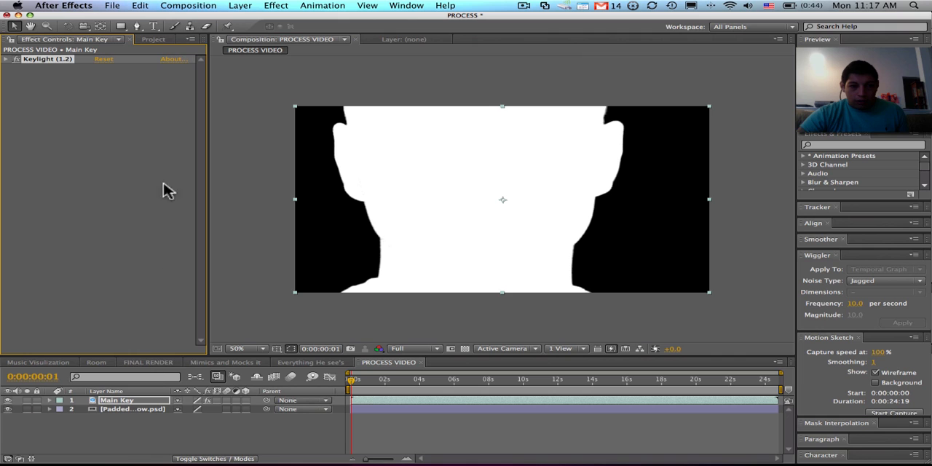
{"action": "left_click", "coordinate": [6, 59]}
{"action": "left_click", "coordinate": [5, 59]}
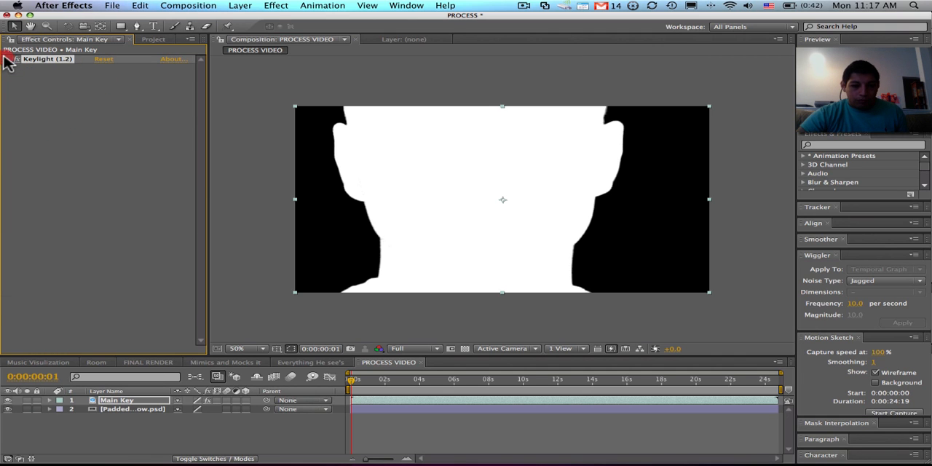
{"action": "left_click", "coordinate": [6, 59]}
{"action": "left_click", "coordinate": [155, 117]}
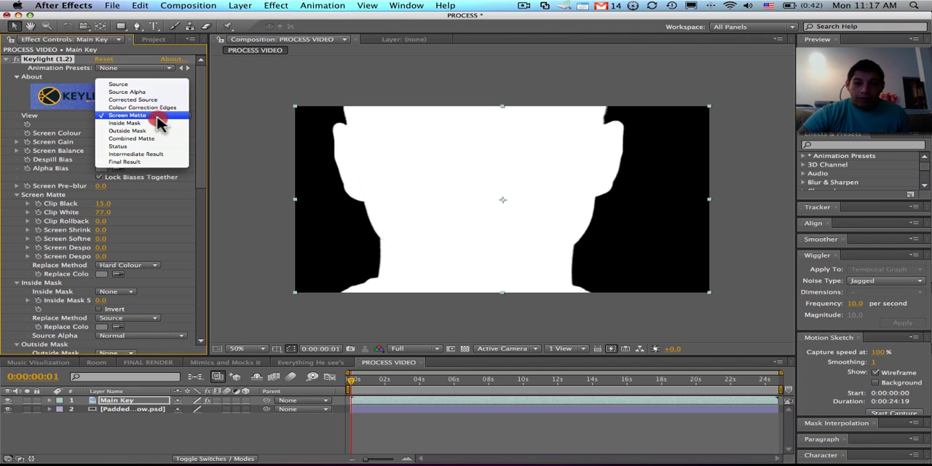
{"action": "left_click", "coordinate": [144, 161]}
{"action": "scroll", "coordinate": [145, 166], "scroll_direction": "down", "scroll_amount": 10}
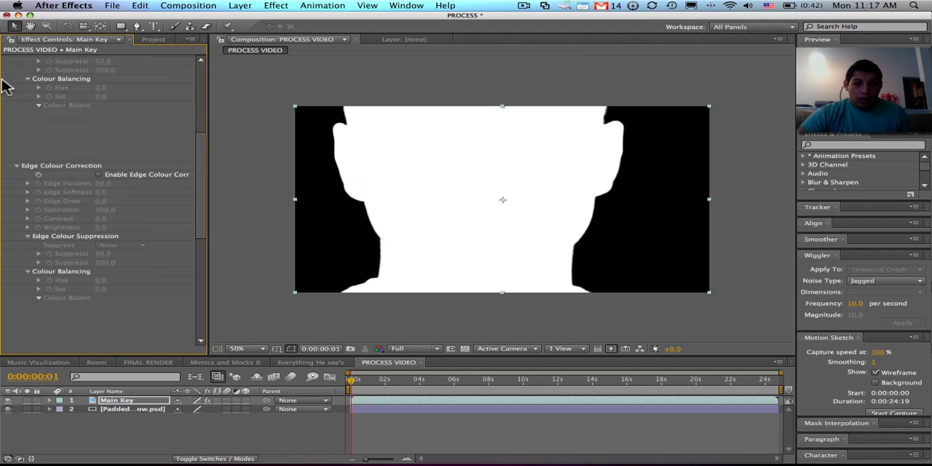
{"action": "scroll", "coordinate": [55, 148], "scroll_direction": "up", "scroll_amount": 10}
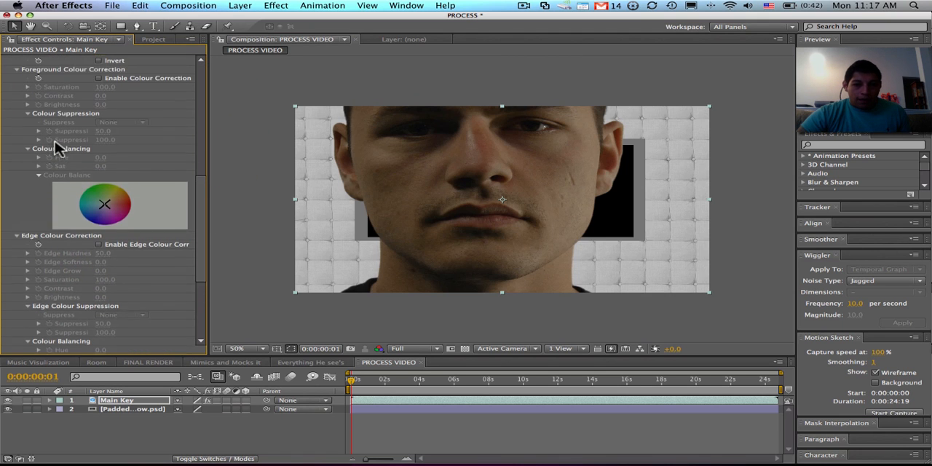
{"action": "scroll", "coordinate": [54, 148], "scroll_direction": "up", "scroll_amount": 5}
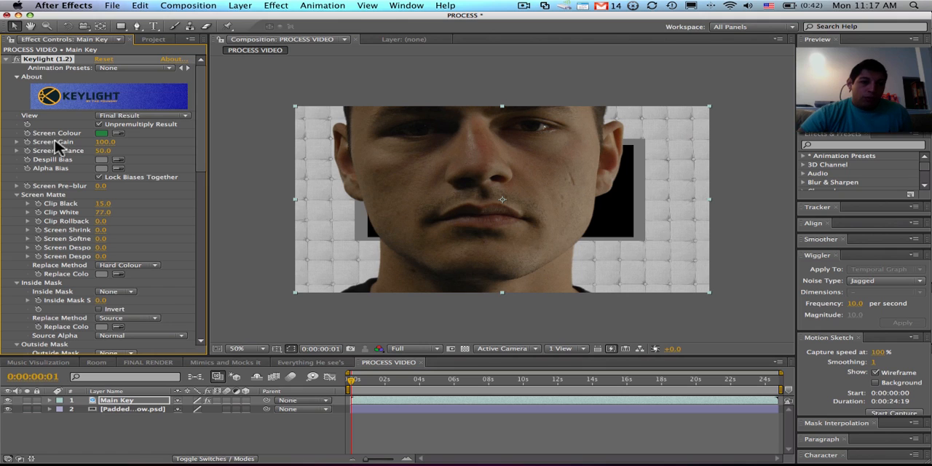
{"action": "left_click", "coordinate": [8, 59]}
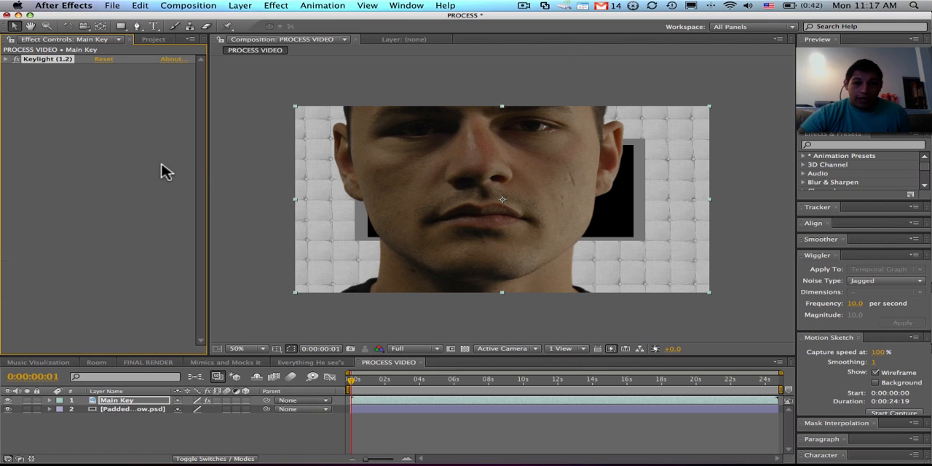
- Duplicate the Main Key layer and rename the copy Edge Blur
{"action": "left_click", "coordinate": [110, 403]}
{"action": "key", "text": "super+d"}
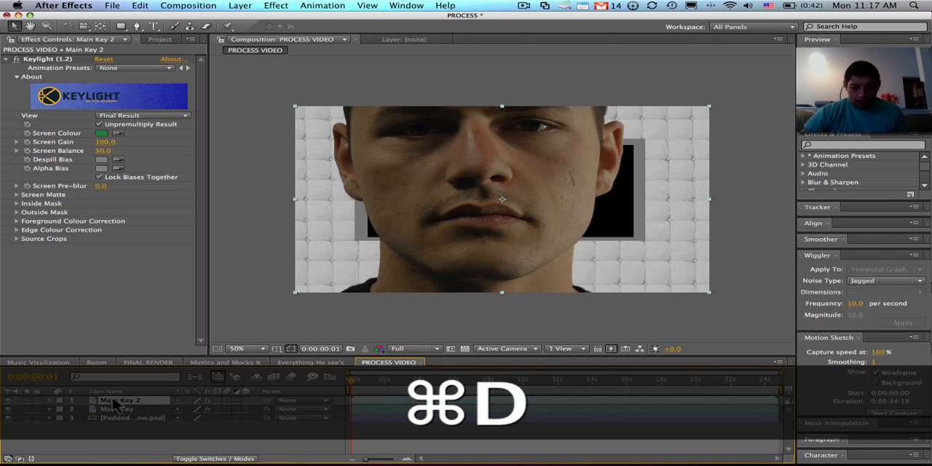
{"action": "key", "text": "Return"}
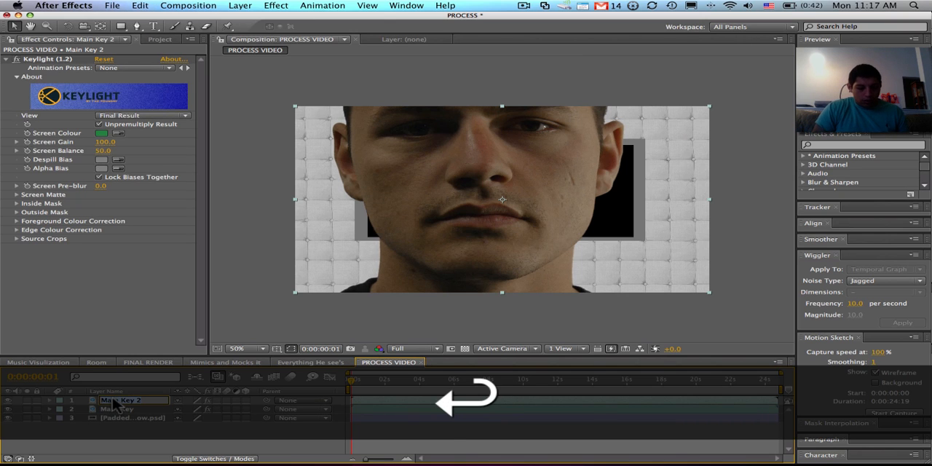
{"action": "type", "text": "Edge Blur"}
{"action": "key", "text": "Return"}
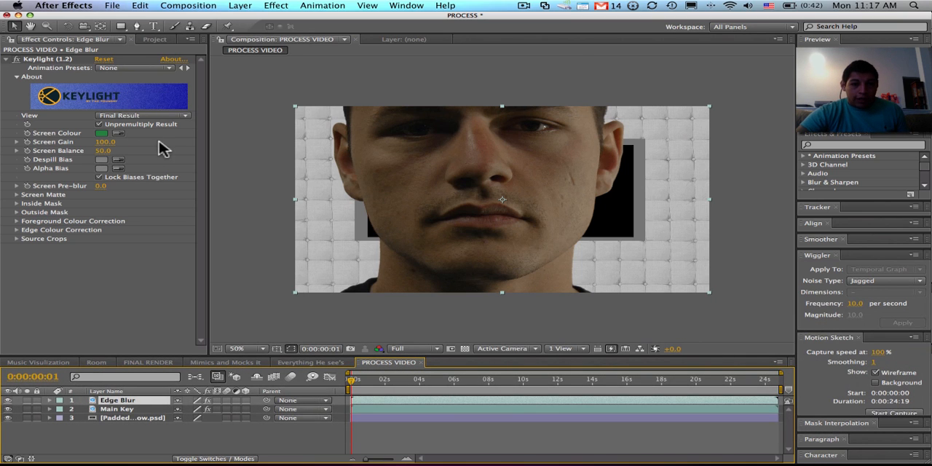
- Set Keylight's View to Screen Matte on the Edge Blur layer and collapse the effect's settings
{"action": "left_click", "coordinate": [171, 119]}
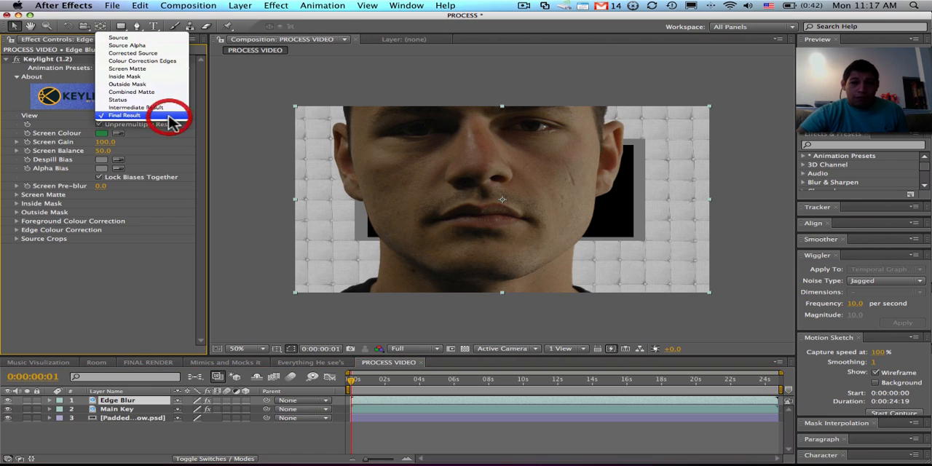
{"action": "left_click", "coordinate": [146, 69]}
{"action": "left_click", "coordinate": [8, 59]}
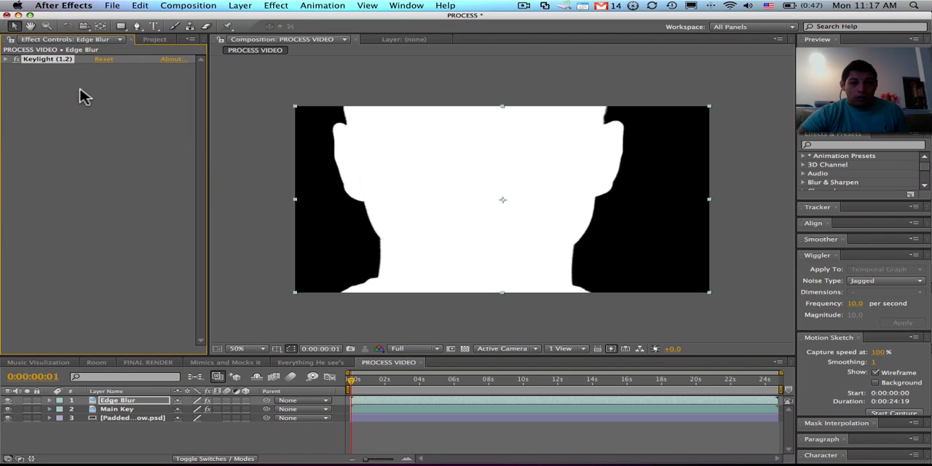
- Apply Fast Blur to the Edge Blur layer with Blurriness 5 and Repeat Edge Pixels enabled
{"action": "left_click", "coordinate": [276, 5]}
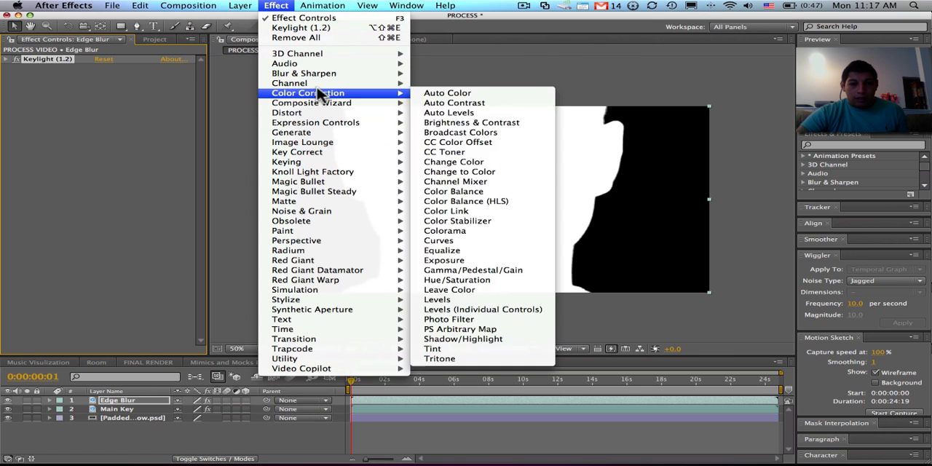
{"action": "mouse_move", "coordinate": [339, 74]}
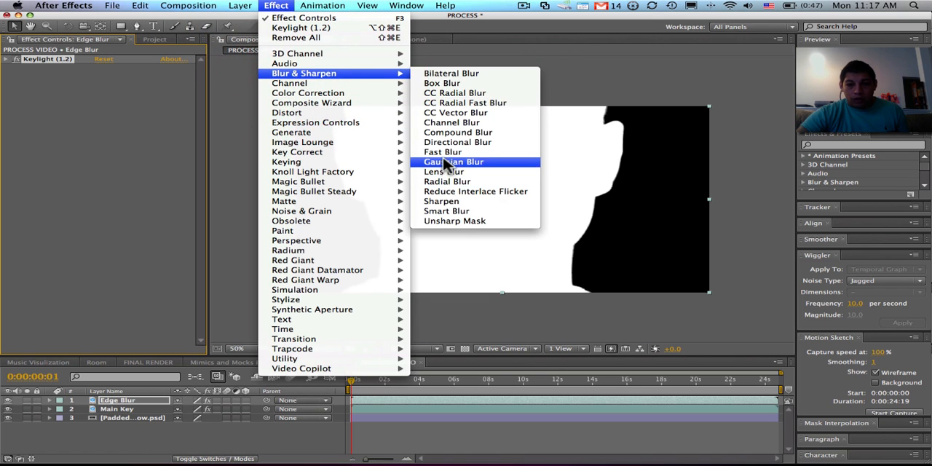
{"action": "left_click", "coordinate": [442, 151]}
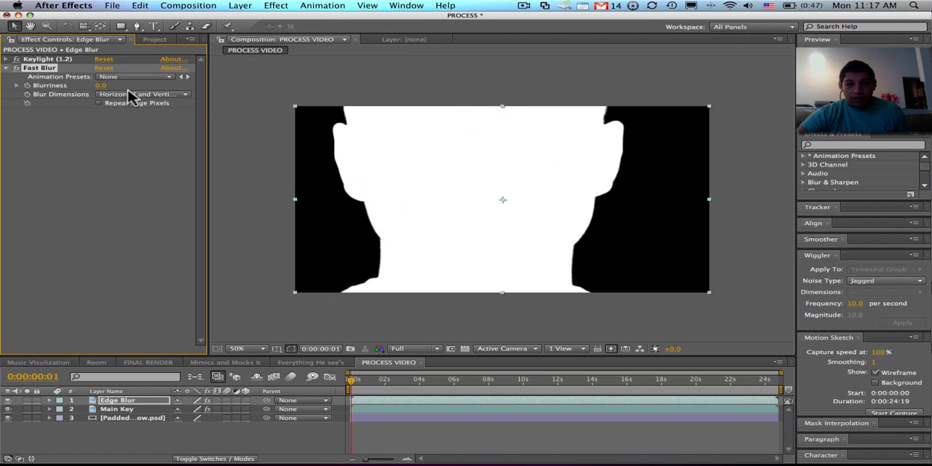
{"action": "left_click", "coordinate": [100, 85]}
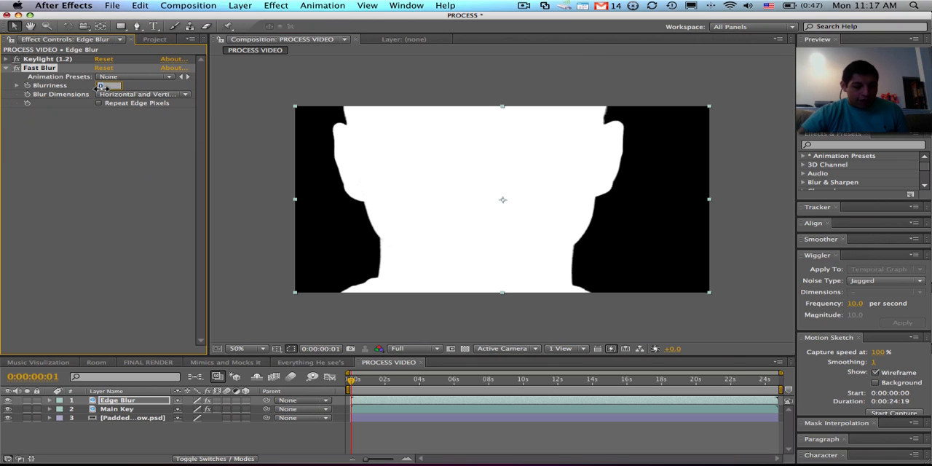
{"action": "type", "text": "5"}
{"action": "key", "text": "Return"}
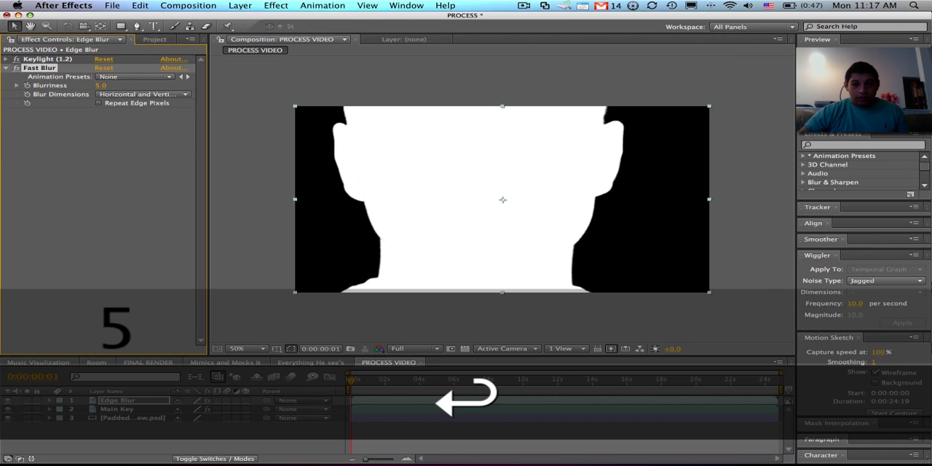
{"action": "left_click", "coordinate": [100, 104]}
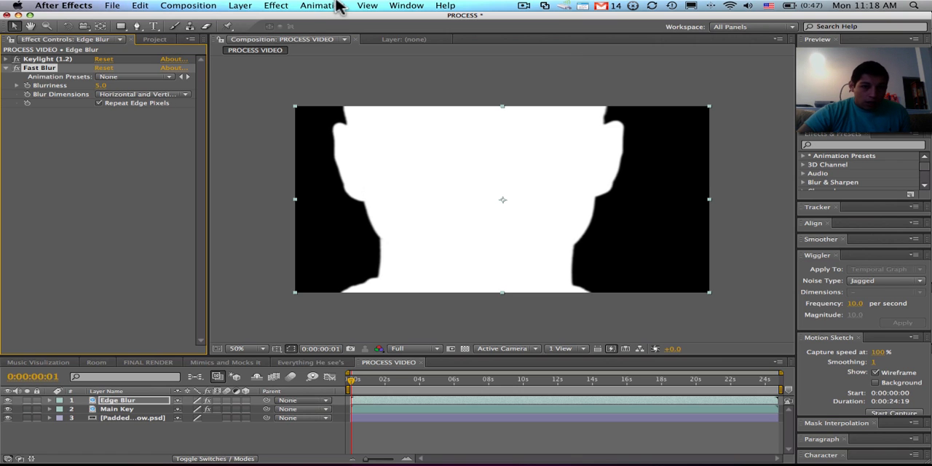
- Apply the Minimax channel effect to the Edge Blur layer with Radius 1, and collapse its settings
{"action": "left_click", "coordinate": [278, 6]}
{"action": "mouse_move", "coordinate": [313, 83]}
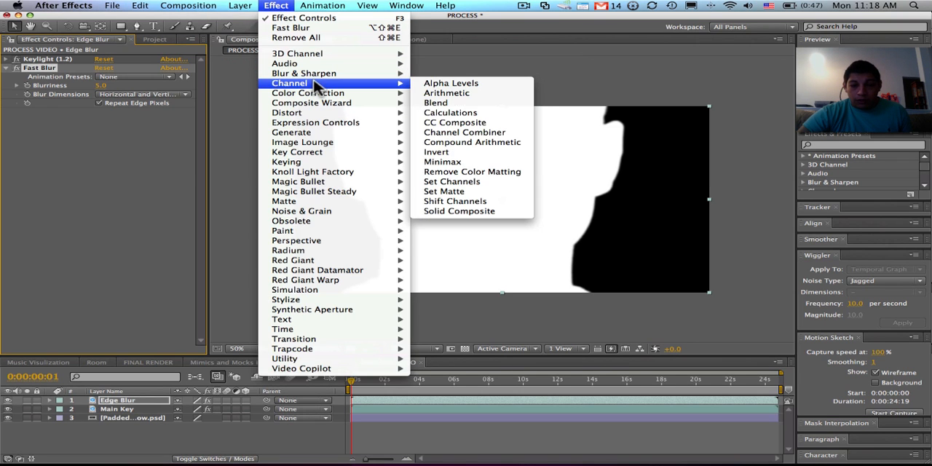
{"action": "left_click", "coordinate": [486, 163]}
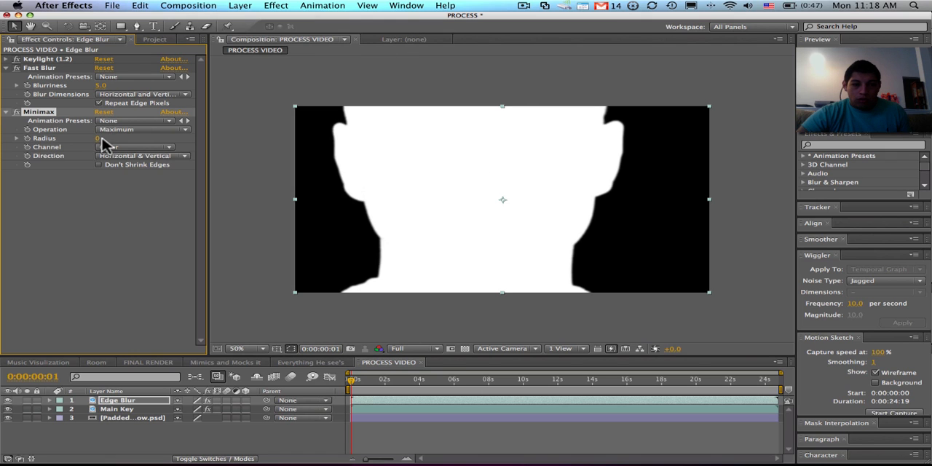
{"action": "left_click", "coordinate": [102, 139]}
{"action": "type", "text": "1"}
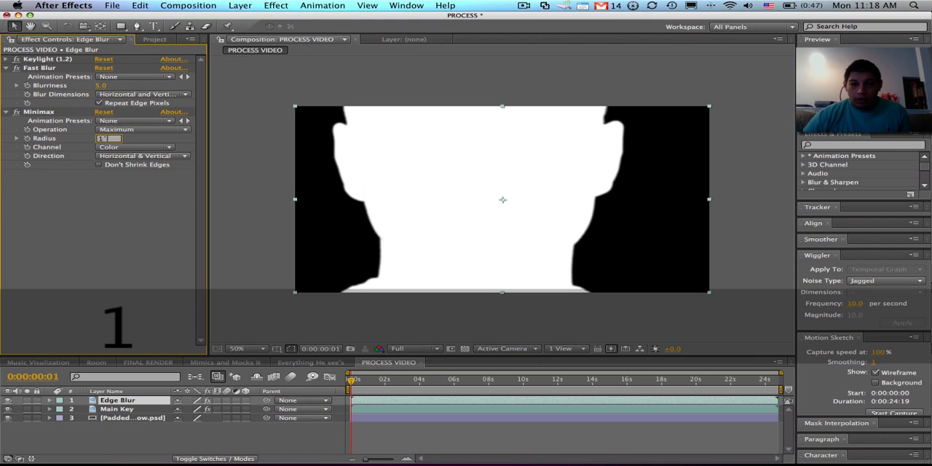
{"action": "key", "text": "Return"}
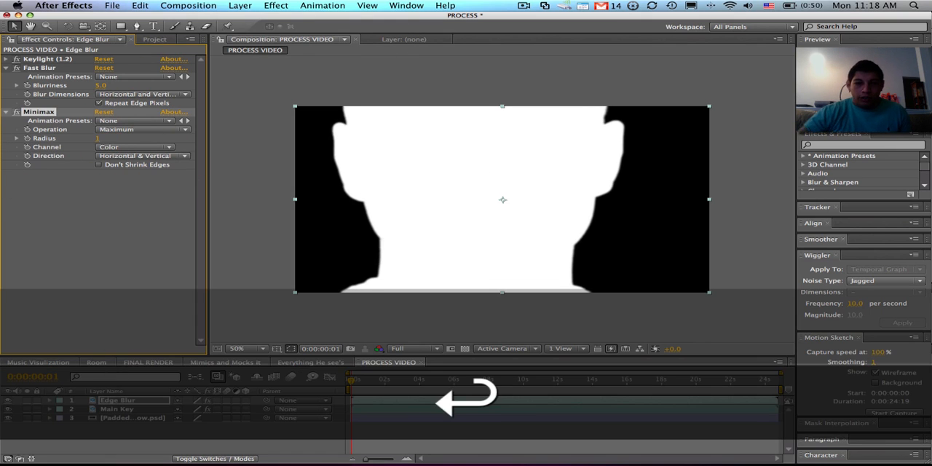
{"action": "left_click", "coordinate": [11, 119]}
{"action": "left_click", "coordinate": [7, 113]}
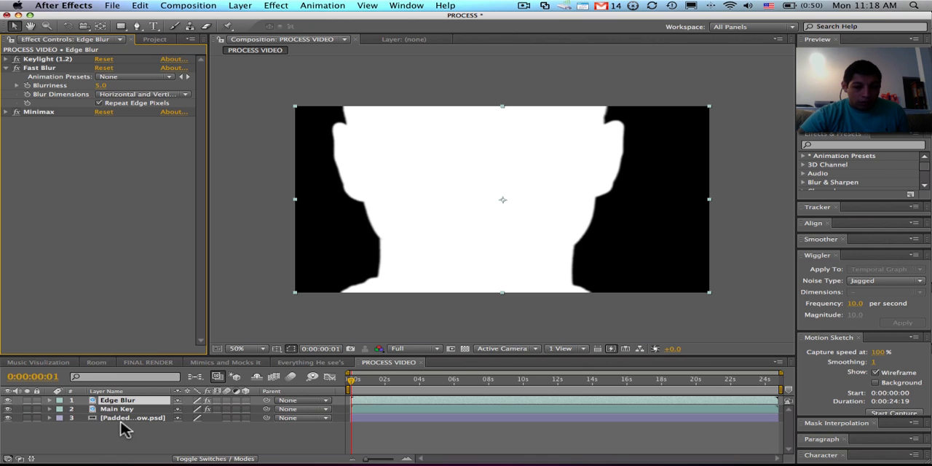
- Create a new adjustment layer in PROCESS VIDEO and rename it Edge 2
{"action": "right_click", "coordinate": [128, 442]}
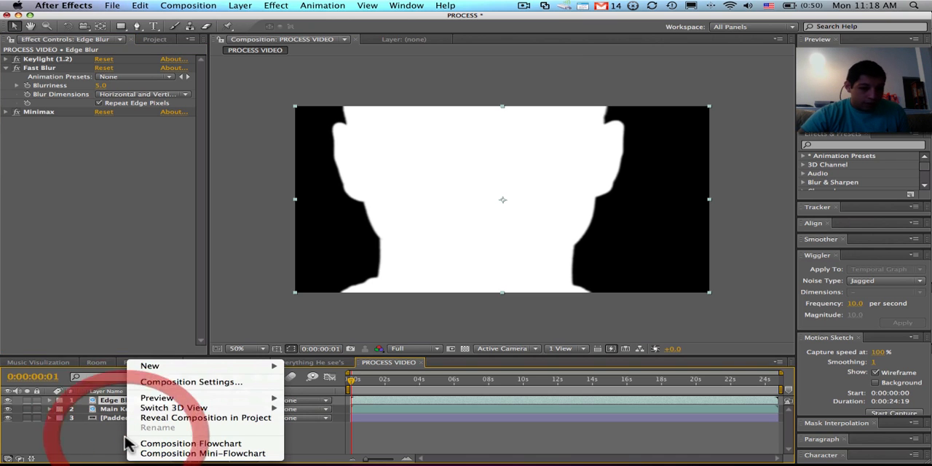
{"action": "left_click", "coordinate": [156, 366]}
{"action": "left_click", "coordinate": [335, 441]}
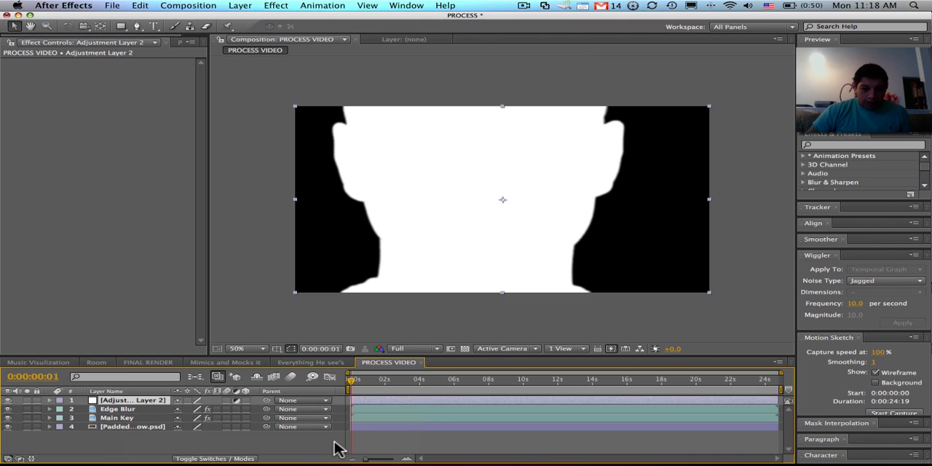
{"action": "key", "text": "Return"}
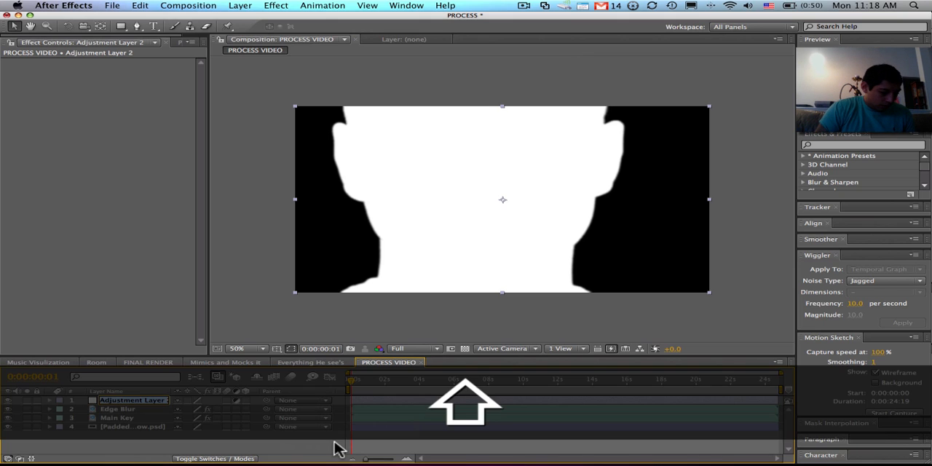
{"action": "type", "text": "Edge"}
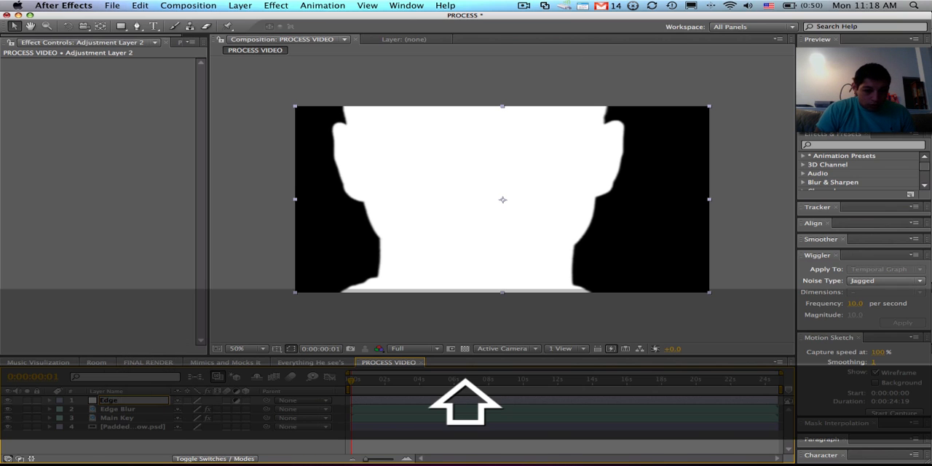
{"action": "type", "text": " 2"}
{"action": "key", "text": "Return"}
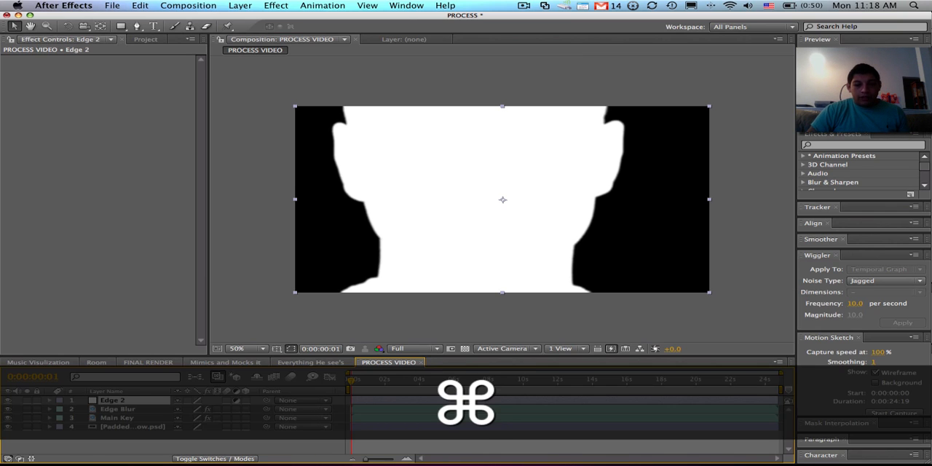
- Move the Edge 2 layer directly below Edge Blur and set its track matte to Luma Matte "Edge Blur"
{"action": "key", "text": "super+bracketleft"}
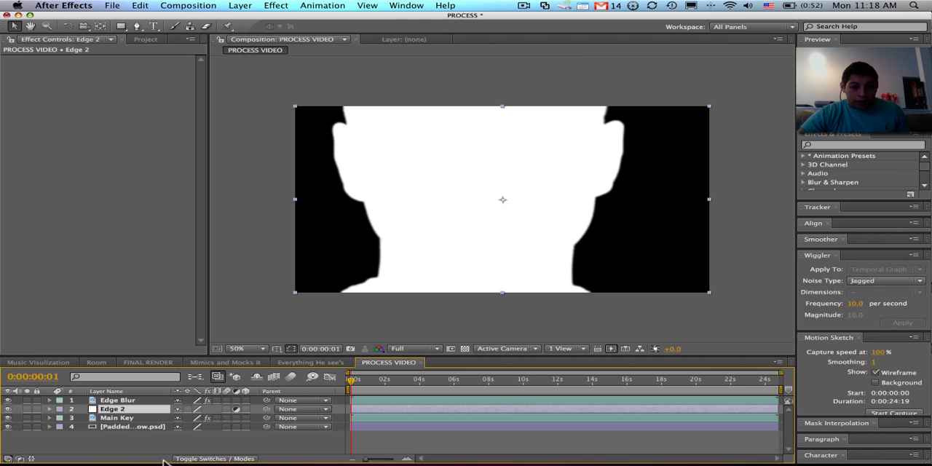
{"action": "left_click", "coordinate": [211, 457]}
{"action": "left_click", "coordinate": [255, 409]}
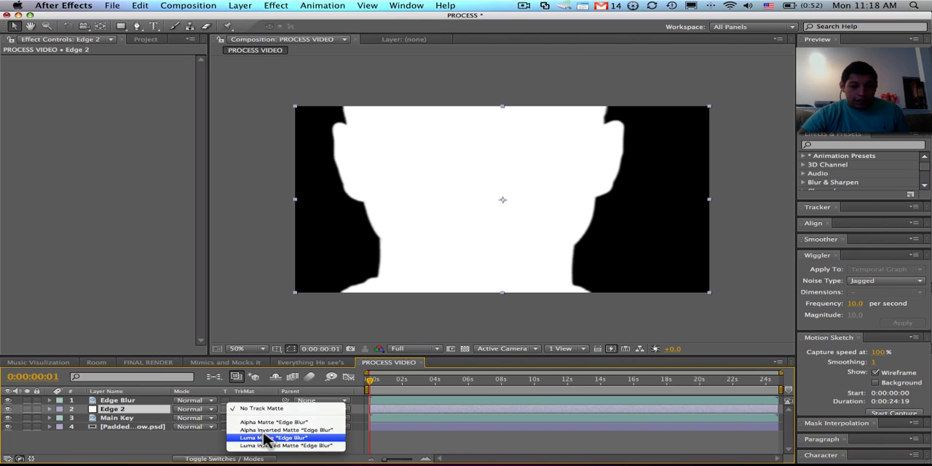
{"action": "left_click", "coordinate": [304, 439]}
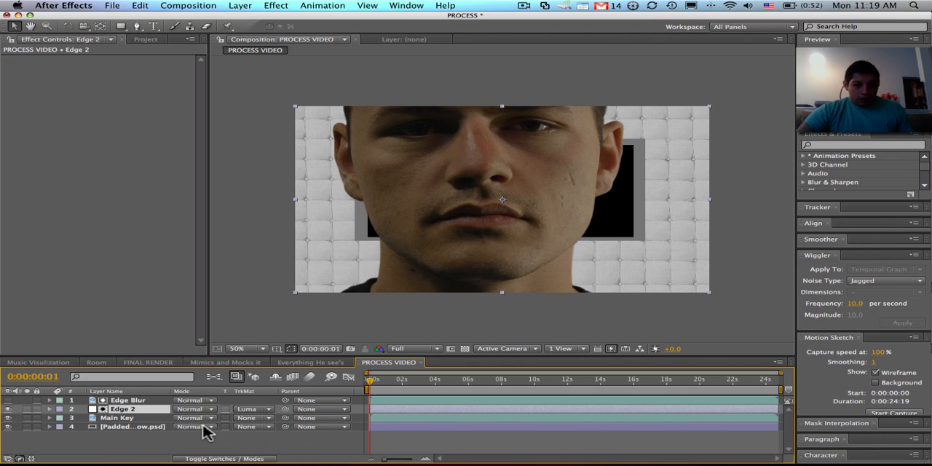
- Apply the Find Edges stylize effect to the Edge Blur layer
{"action": "left_click", "coordinate": [127, 402]}
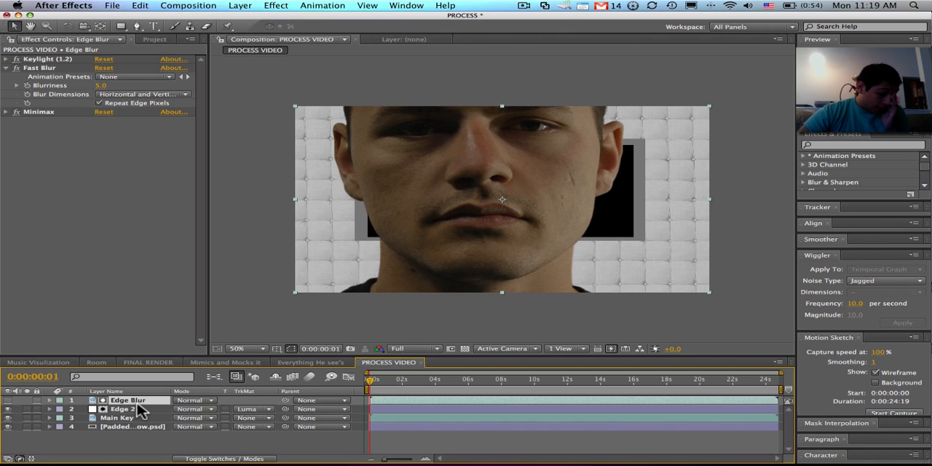
{"action": "left_click", "coordinate": [277, 6]}
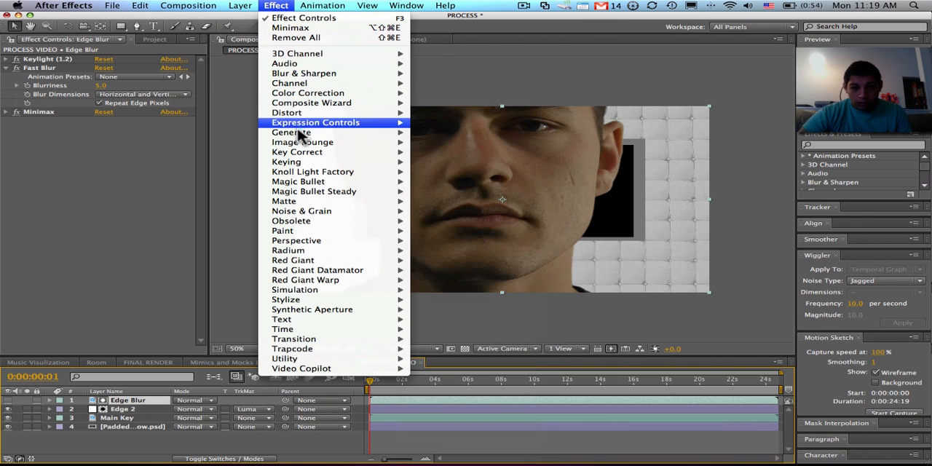
{"action": "mouse_move", "coordinate": [302, 300]}
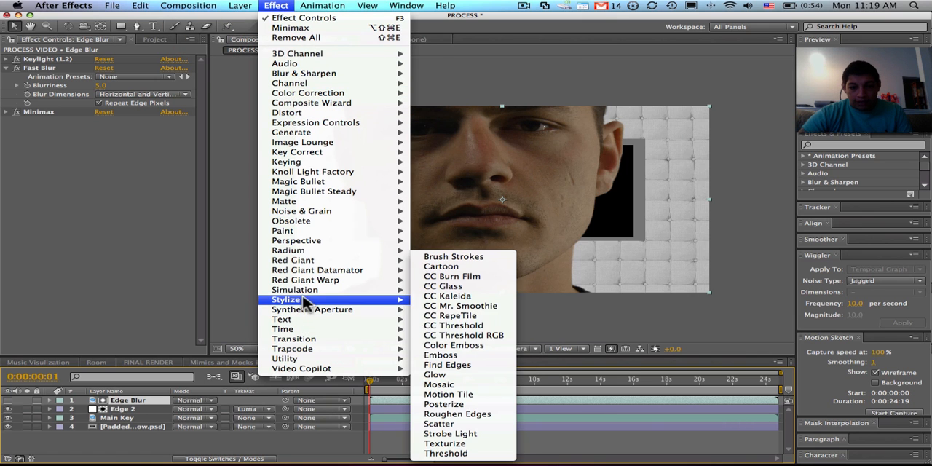
{"action": "left_click", "coordinate": [447, 364]}
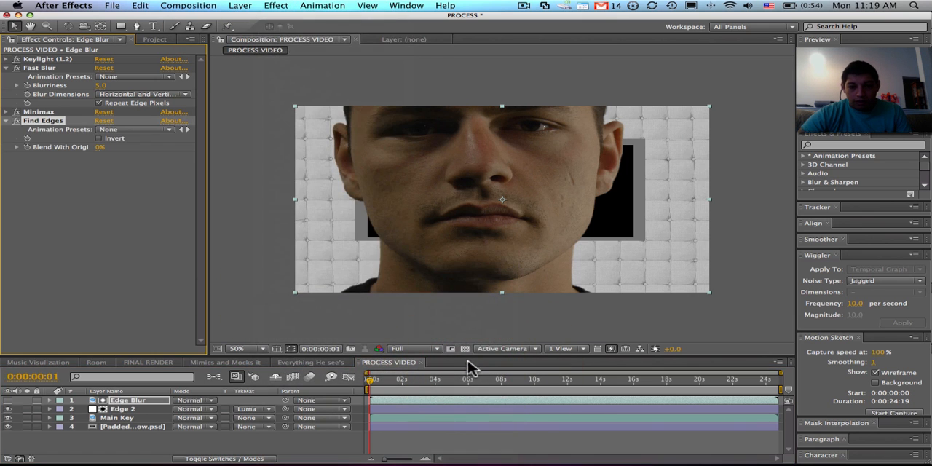
- Invert the Find Edges effect on Edge Blur, move it directly above Fast Blur, and collapse the effects' settings
{"action": "left_click", "coordinate": [99, 139]}
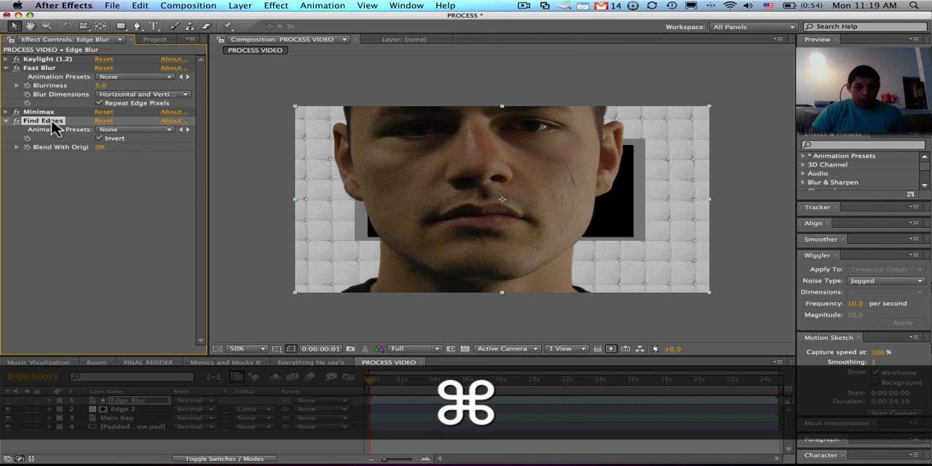
{"action": "key", "text": "super+bracketright"}
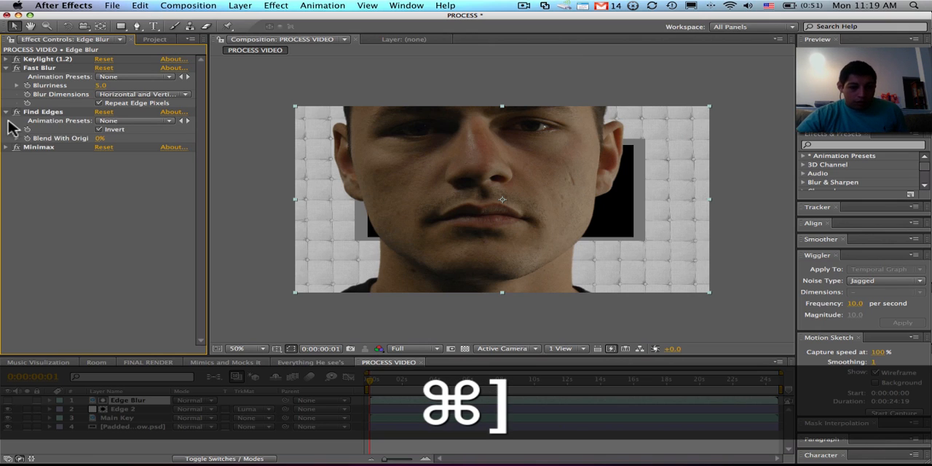
{"action": "left_click_drag", "start_coordinate": [52, 113], "coordinate": [62, 66]}
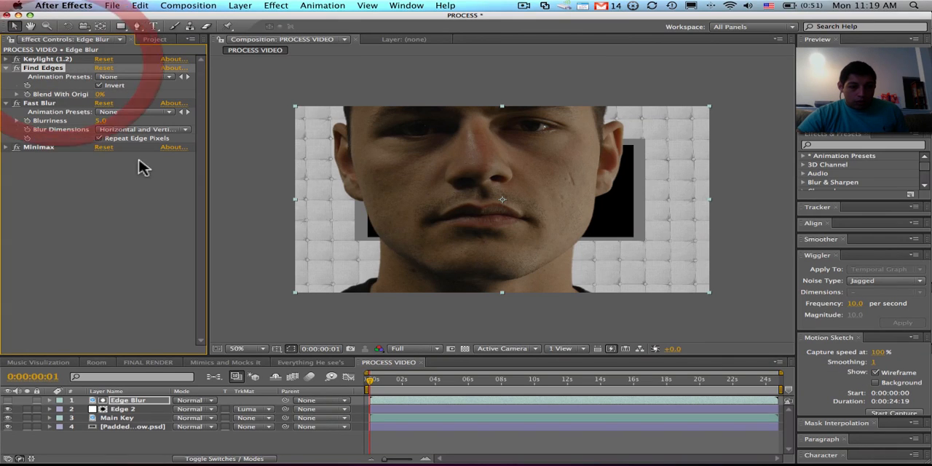
{"action": "left_click", "coordinate": [7, 68]}
{"action": "left_click", "coordinate": [7, 79]}
{"action": "left_click", "coordinate": [5, 78]}
{"action": "left_click", "coordinate": [5, 77]}
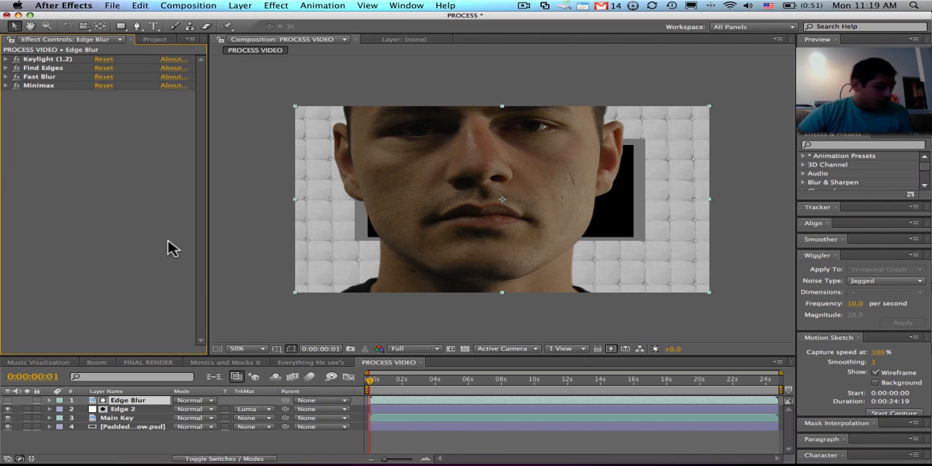
- Duplicate the Main Key layer twice and bring both copies to the top of the layer stack
{"action": "left_click", "coordinate": [115, 437]}
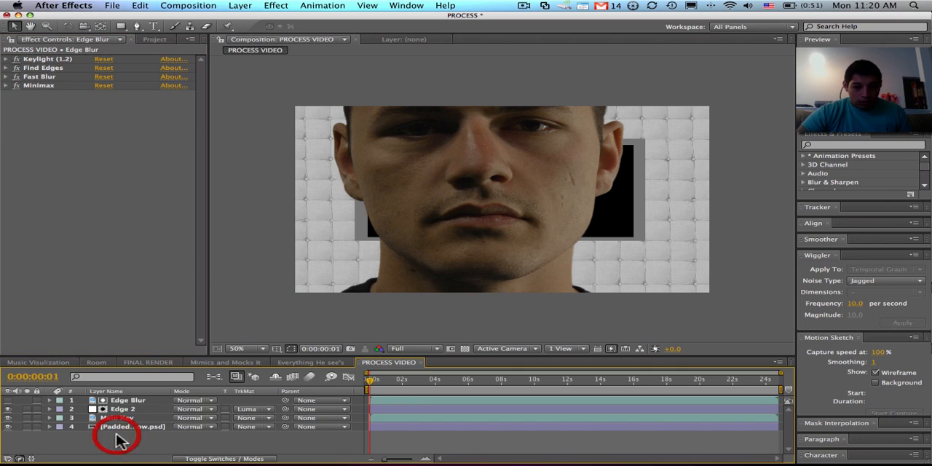
{"action": "left_click", "coordinate": [125, 410]}
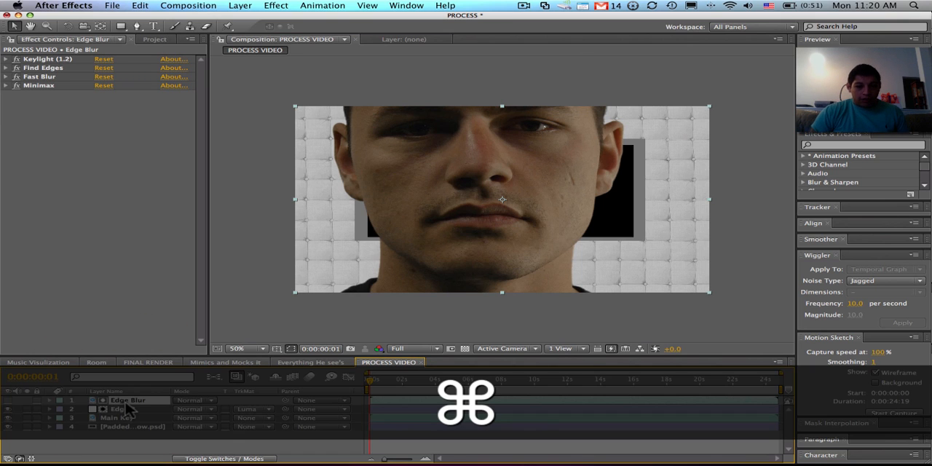
{"action": "left_click", "coordinate": [143, 418]}
{"action": "key", "text": "super+d"}
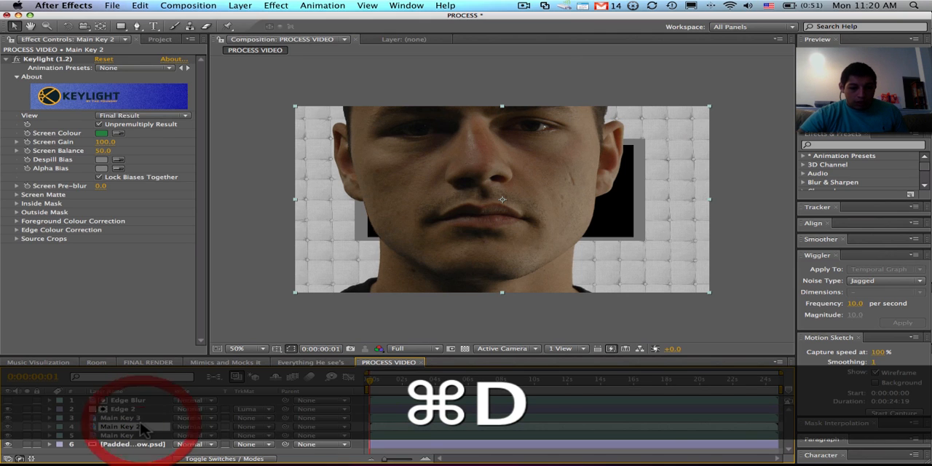
{"action": "left_click", "coordinate": [141, 425], "text": "shift"}
{"action": "key", "text": "super+shift+bracketright"}
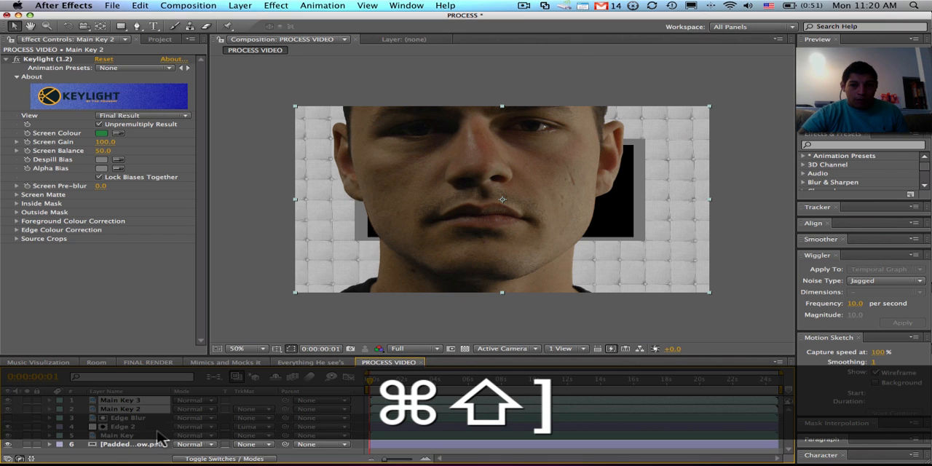
- Rename the Main Key 2 layer as LightWrap 1
{"action": "left_click", "coordinate": [135, 410]}
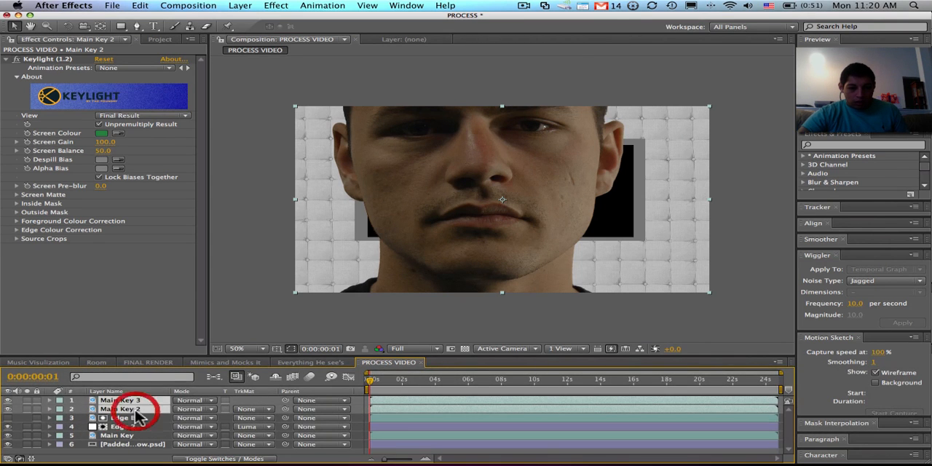
{"action": "left_click", "coordinate": [134, 423]}
{"action": "left_click", "coordinate": [133, 409]}
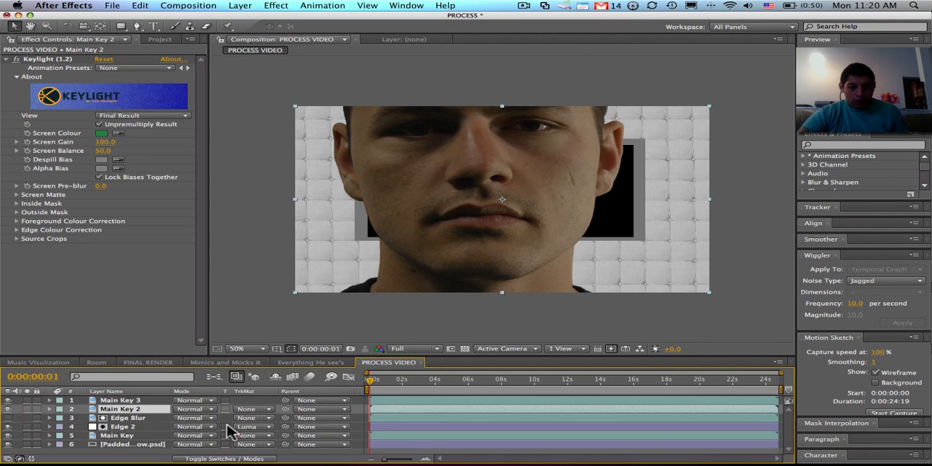
{"action": "key", "text": "Return"}
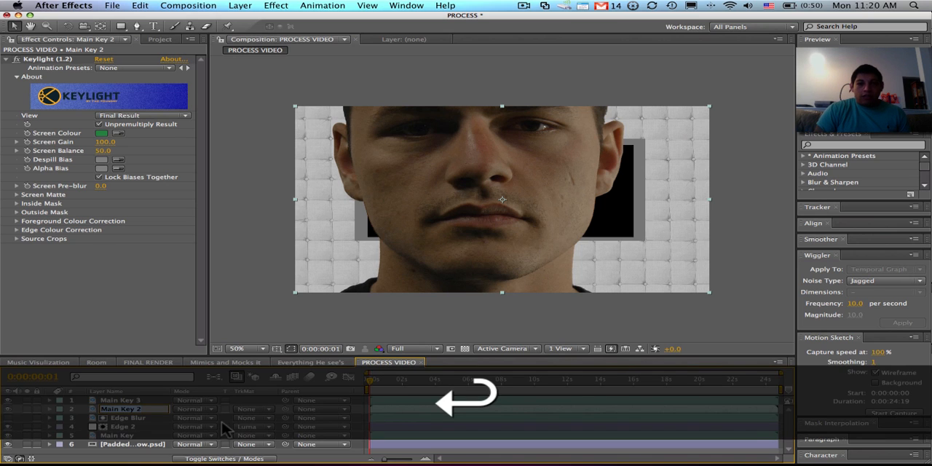
{"action": "type", "text": "Lig"}
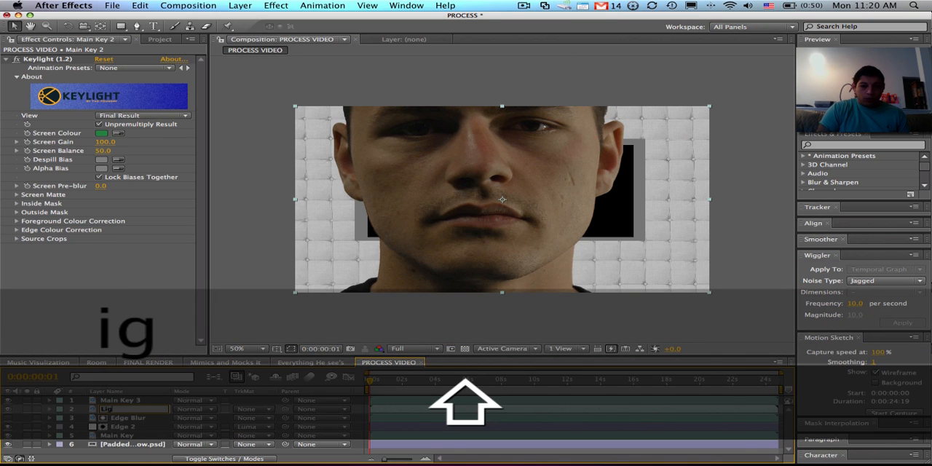
{"action": "type", "text": "htWra"}
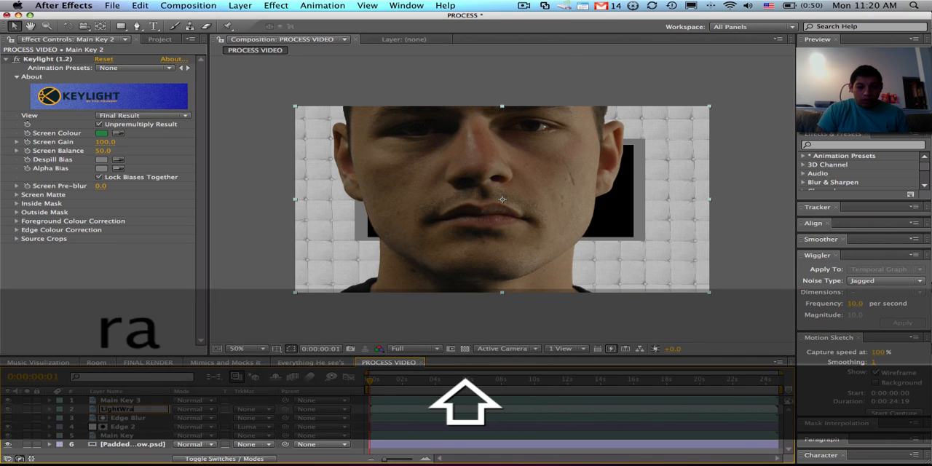
{"action": "type", "text": "p 1"}
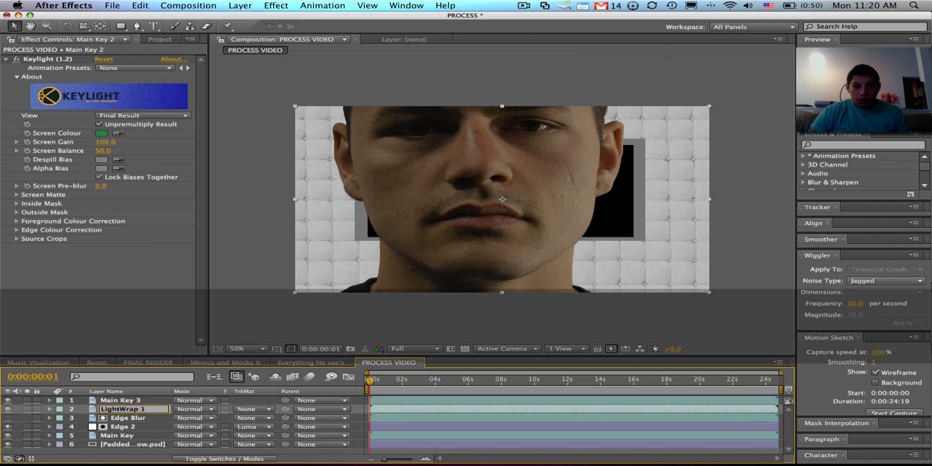
{"action": "key", "text": "shift+Return"}
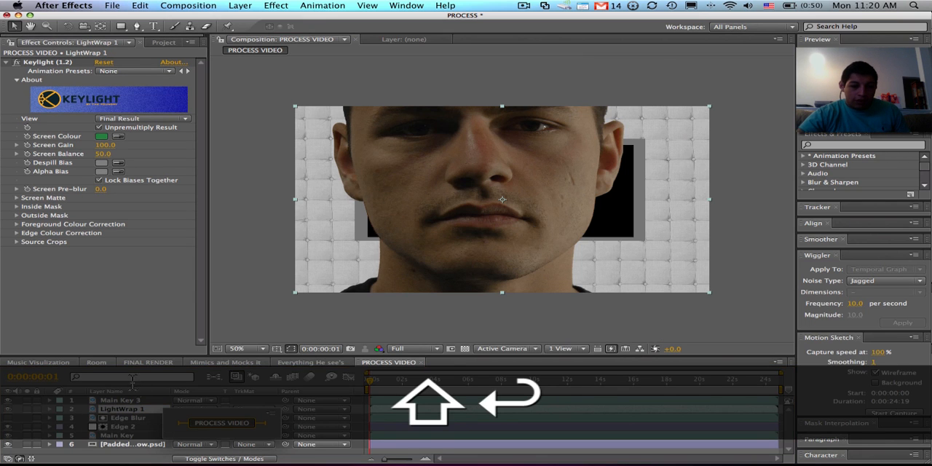
- Rename the Main Key 3 layer as Light Wrap 2 and hide it
{"action": "left_click", "coordinate": [131, 404]}
{"action": "key", "text": "Return"}
{"action": "type", "text": "L"}
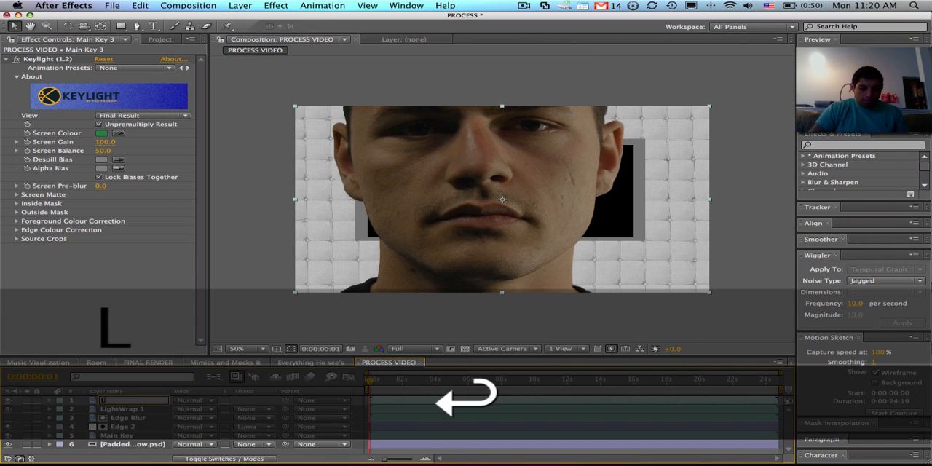
{"action": "type", "text": "ight Wrap 2"}
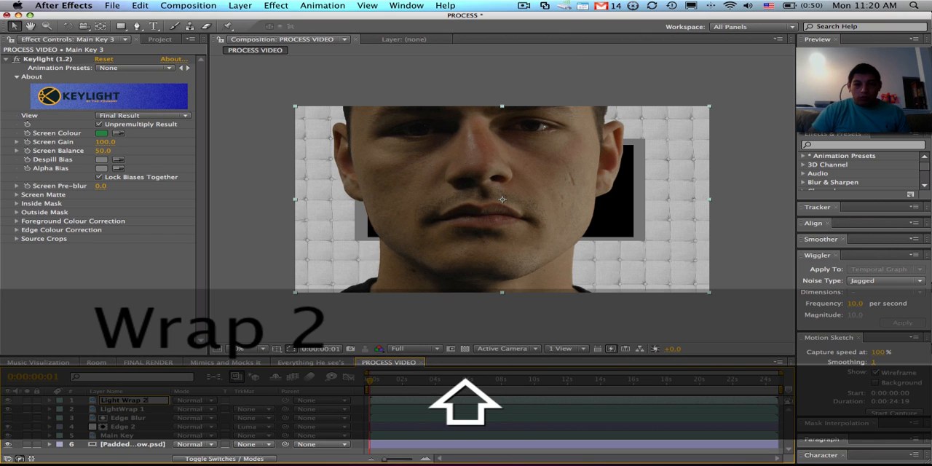
{"action": "key", "text": "Return"}
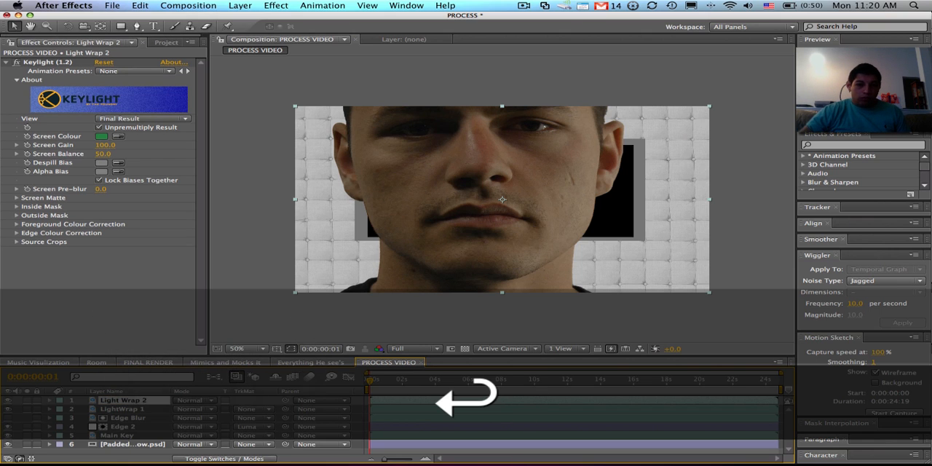
{"action": "left_click", "coordinate": [87, 408]}
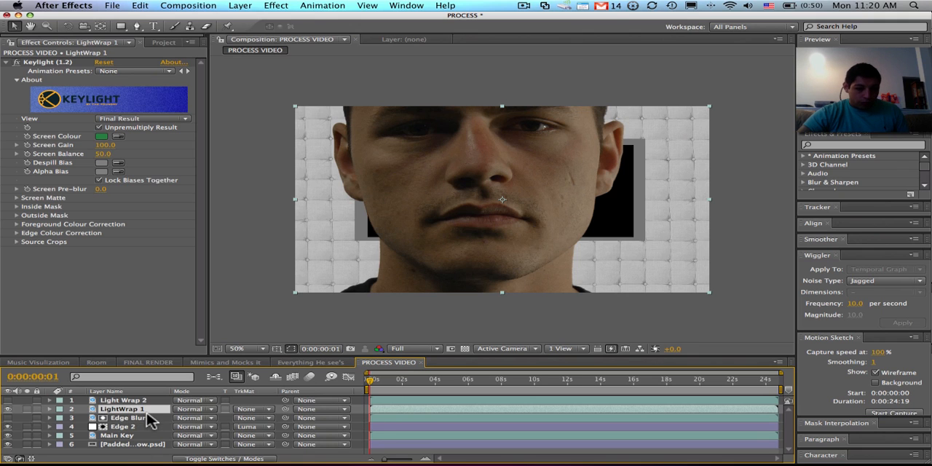
- Rename the padded wall PSD layer as Background
{"action": "left_click", "coordinate": [135, 444]}
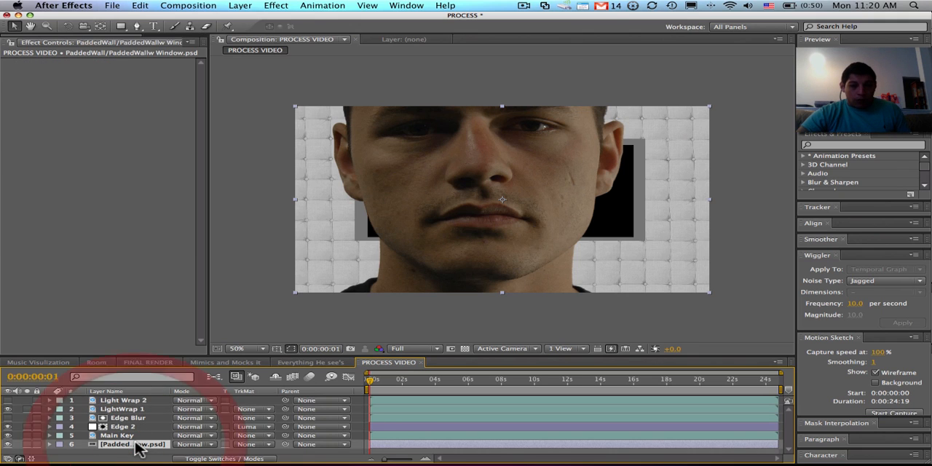
{"action": "type", "text": "B"}
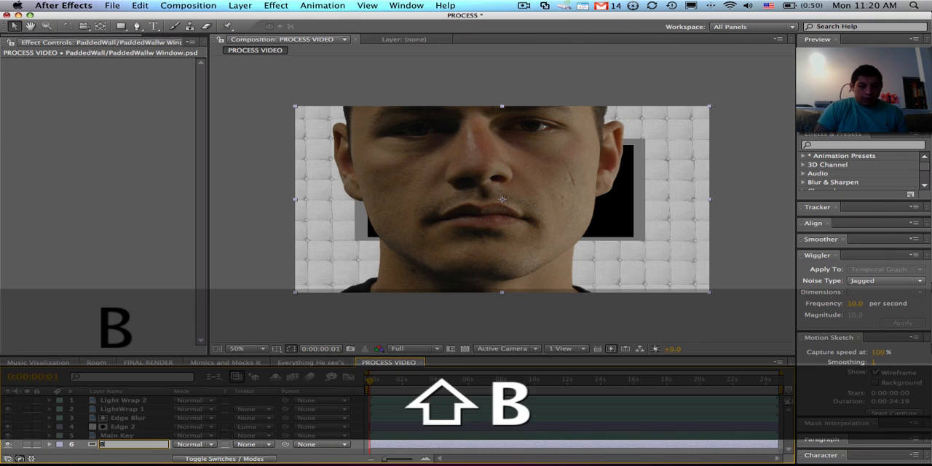
{"action": "type", "text": "ackground"}
{"action": "key", "text": "Return"}
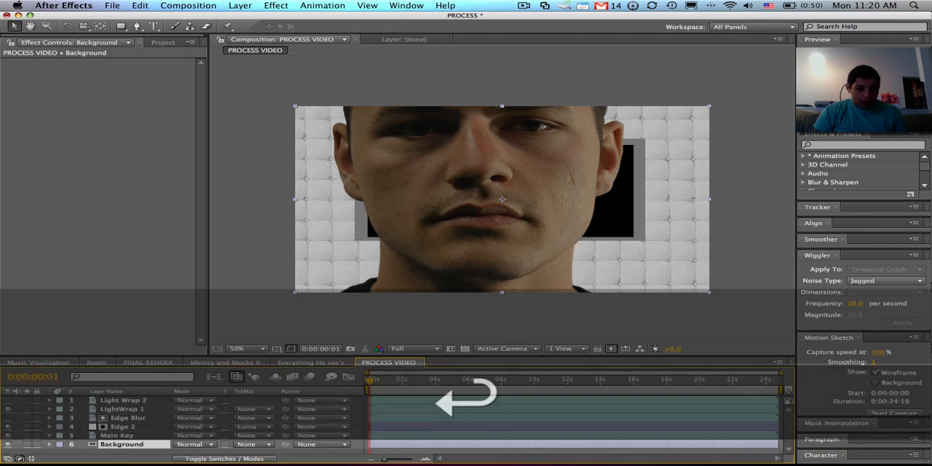
- Duplicate the Background layer and name the copy BG4LW2
{"action": "key", "text": "super+d"}
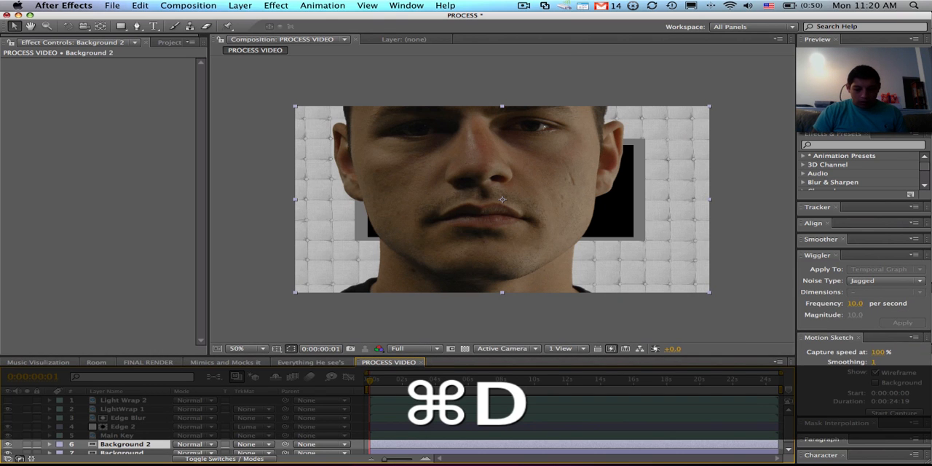
{"action": "key", "text": "Return"}
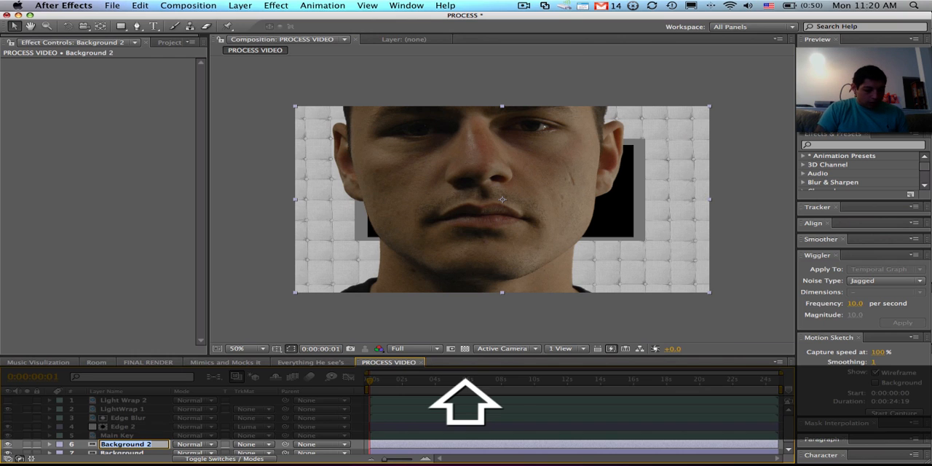
{"action": "type", "text": "BG4"}
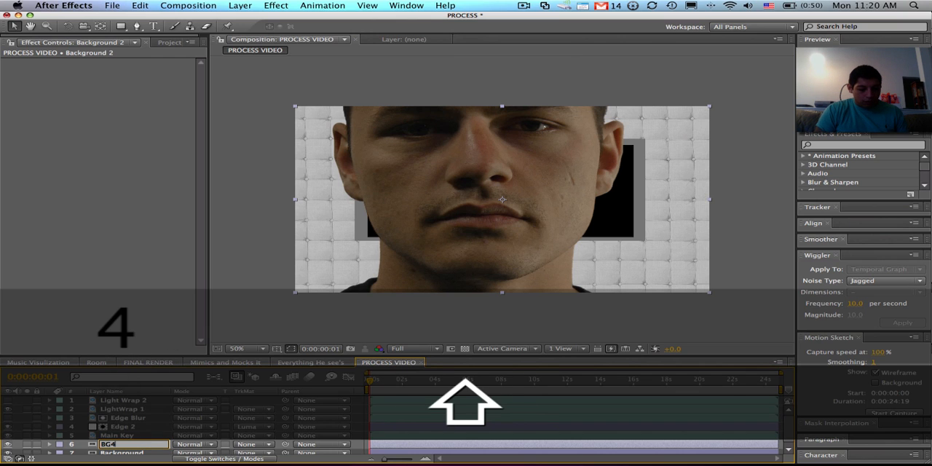
{"action": "type", "text": "LW2"}
{"action": "key", "text": "Return"}
- Move BG4LW2 directly below Light Wrap 2 and set its track matte to Luma Inverted Matte "Light Wrap 2"
{"action": "key", "text": "super+shift+bracketright"}
{"action": "key", "text": "super+bracketleft"}
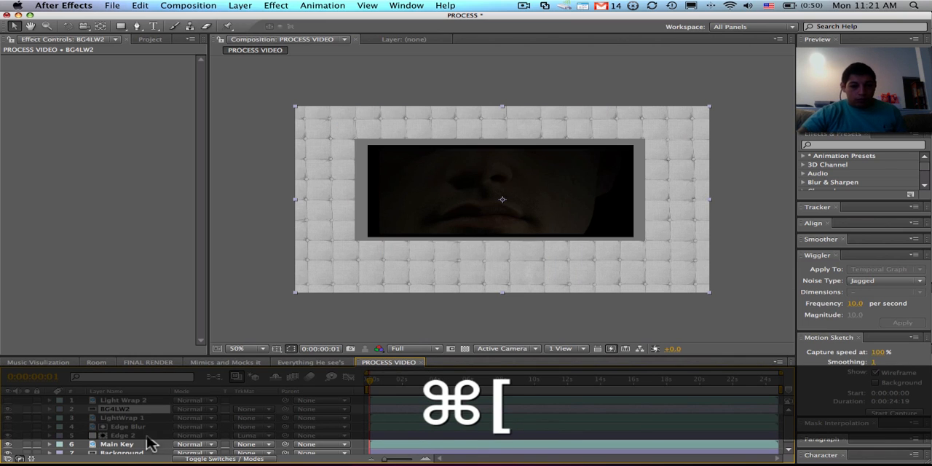
{"action": "left_click", "coordinate": [247, 410]}
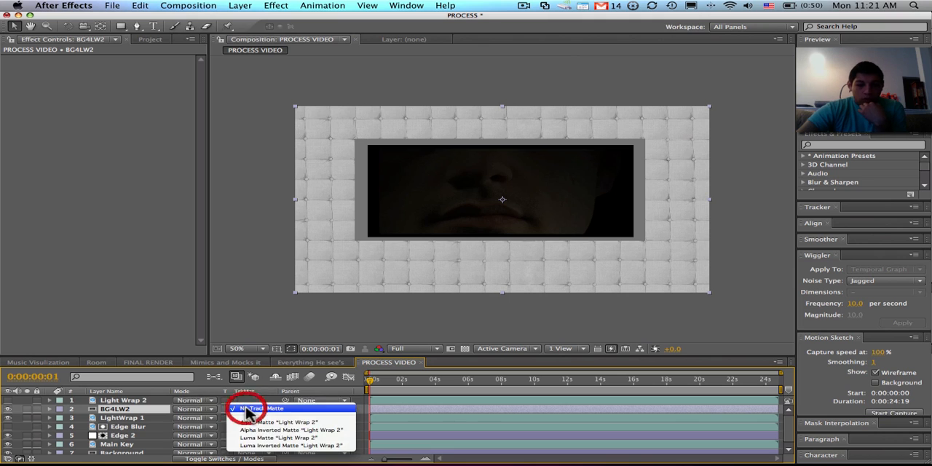
{"action": "left_click", "coordinate": [263, 446]}
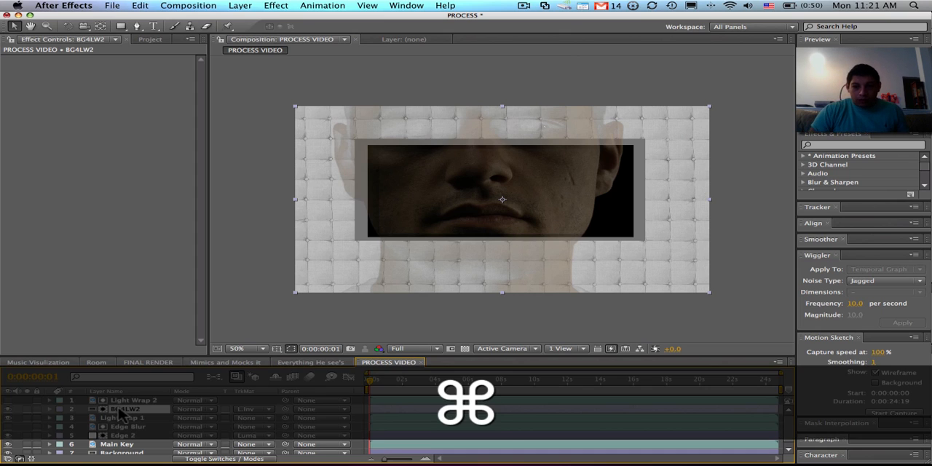
- Move BG4LW2 below LightWrap 1 and pre-compose the two layers as BG4LW2, moving all attributes into the new composition
{"action": "key", "text": "super+bracketleft"}
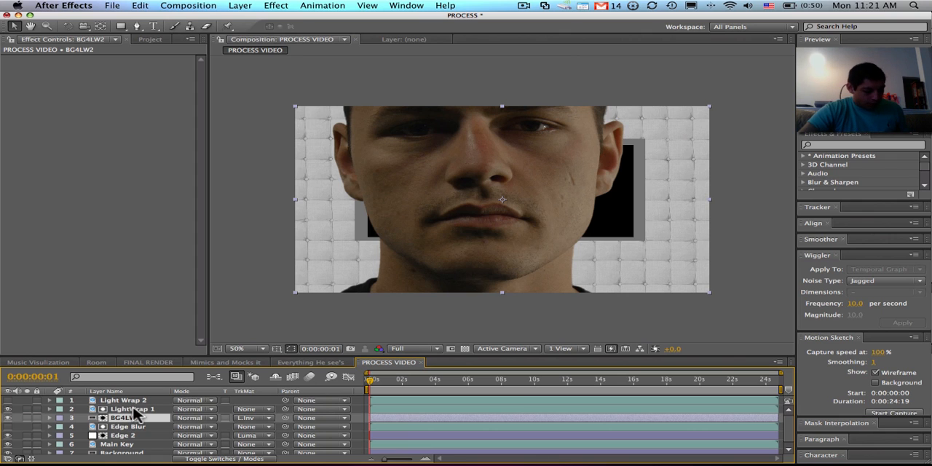
{"action": "left_click", "coordinate": [136, 412], "text": "shift"}
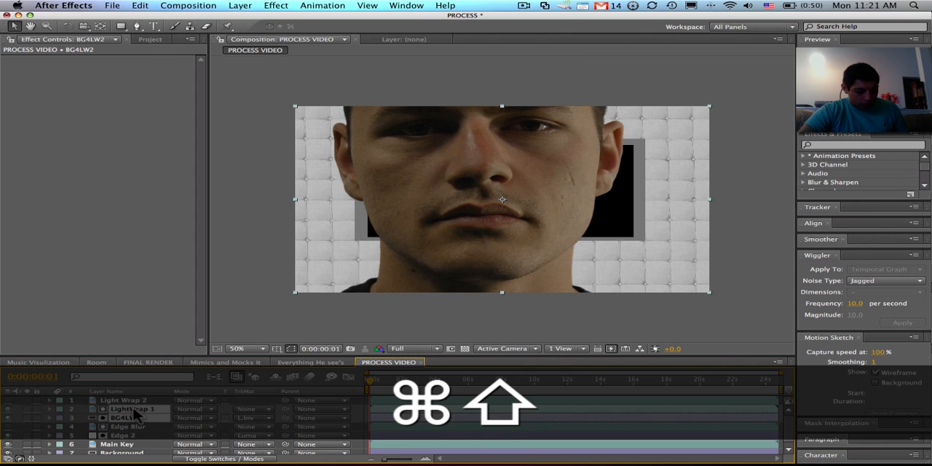
{"action": "key", "text": "super+shift+c"}
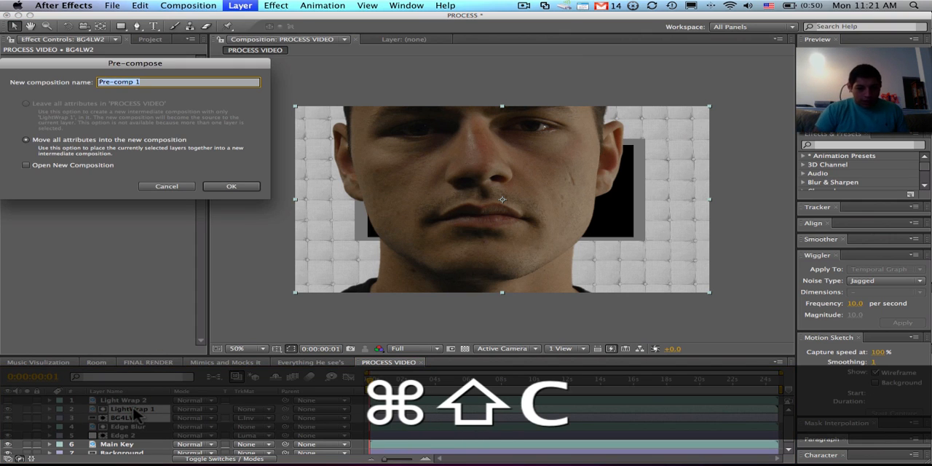
{"action": "type", "text": "BG4"}
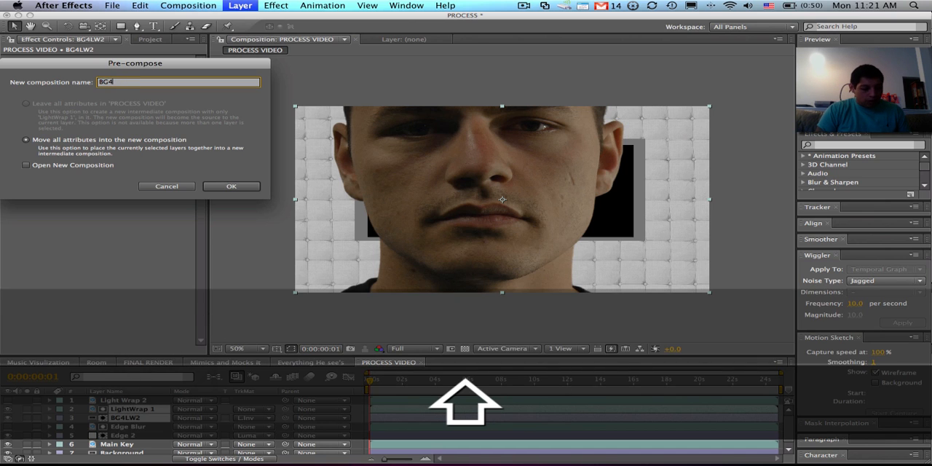
{"action": "type", "text": "LW2"}
{"action": "key", "text": "Return"}
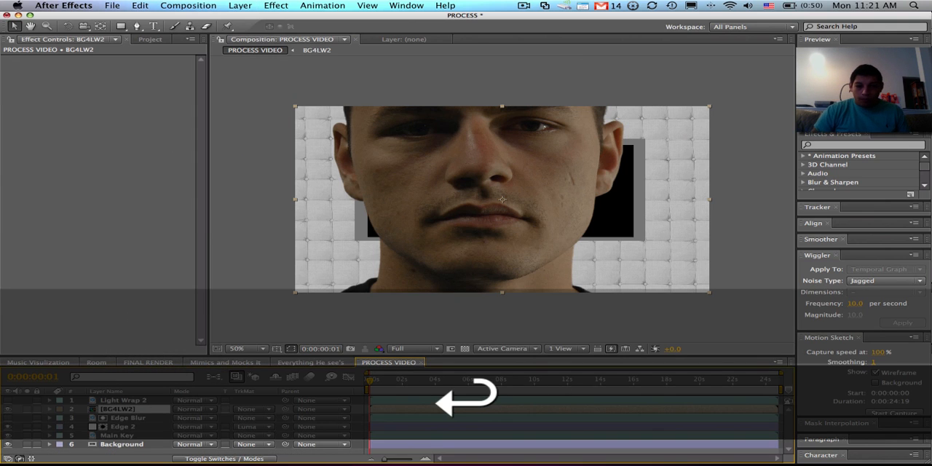